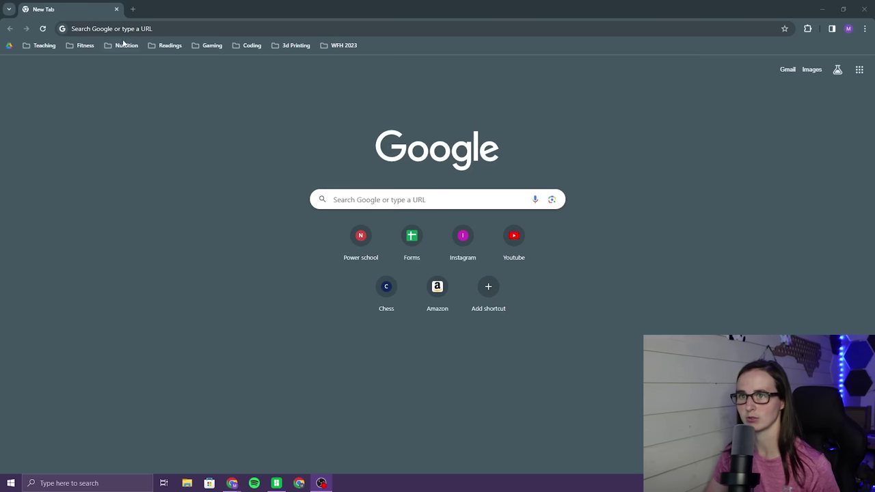
Step: Open ChatGPT at chat.openai.com
click(133, 28)
text(c)
key(Return)
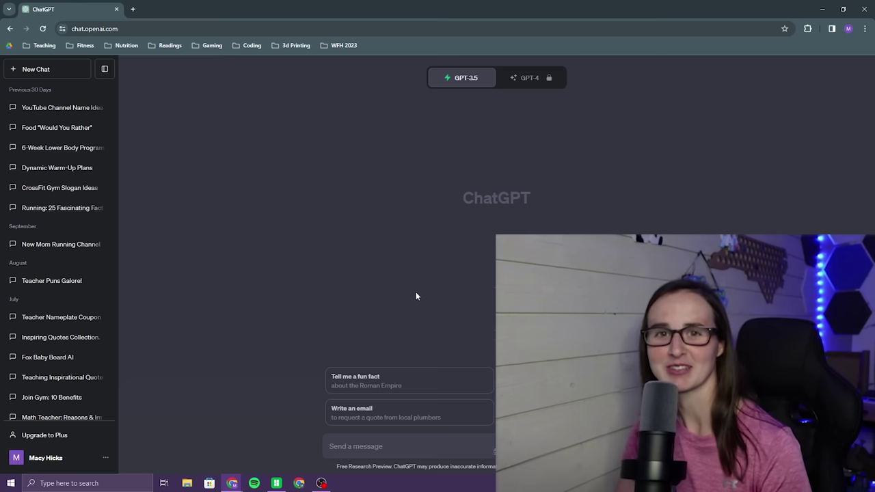
Step: Ask ChatGPT: "Write me a list of 20 halloween objects. Some examples would be pumpkin, jack-o-lantern, skull..."
text(Write me)
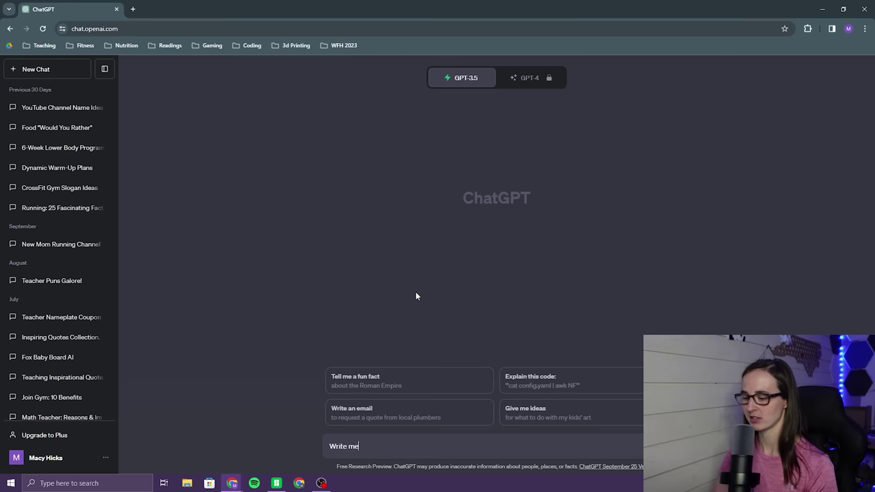
text( a list of 20)
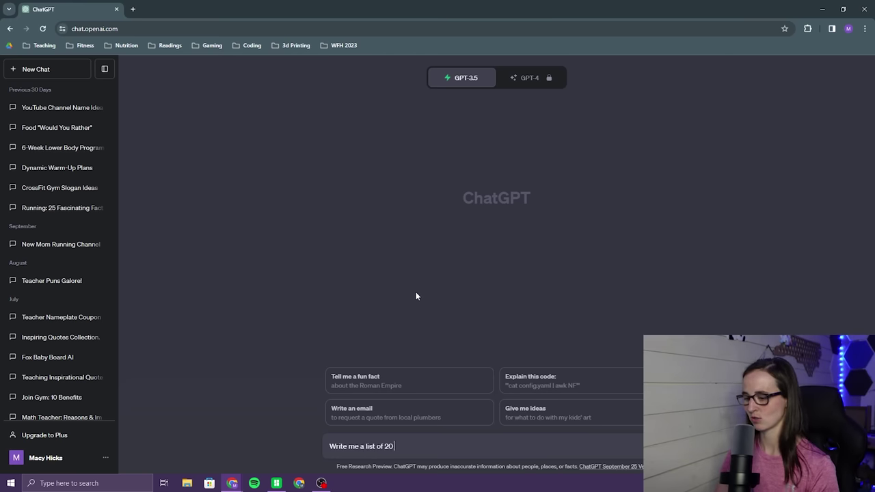
text( halloween o)
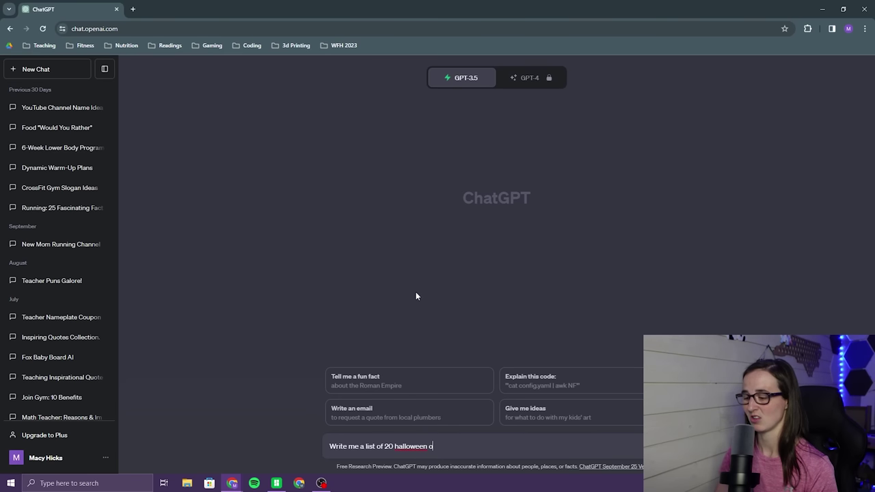
text(bjects. Some exam)
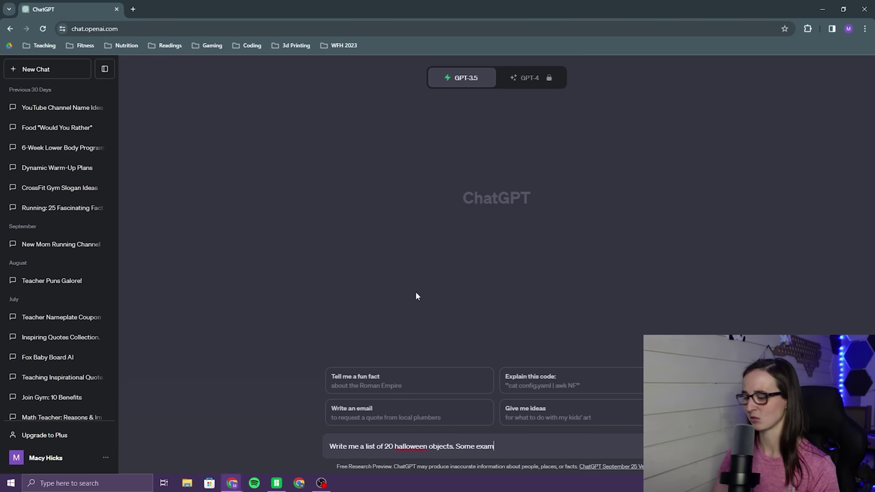
text(ples would be pump)
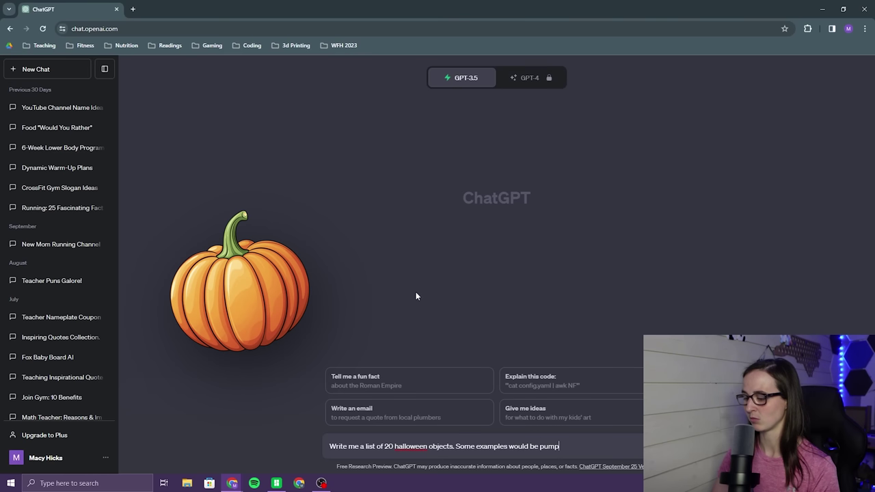
text(kin, jack-o)
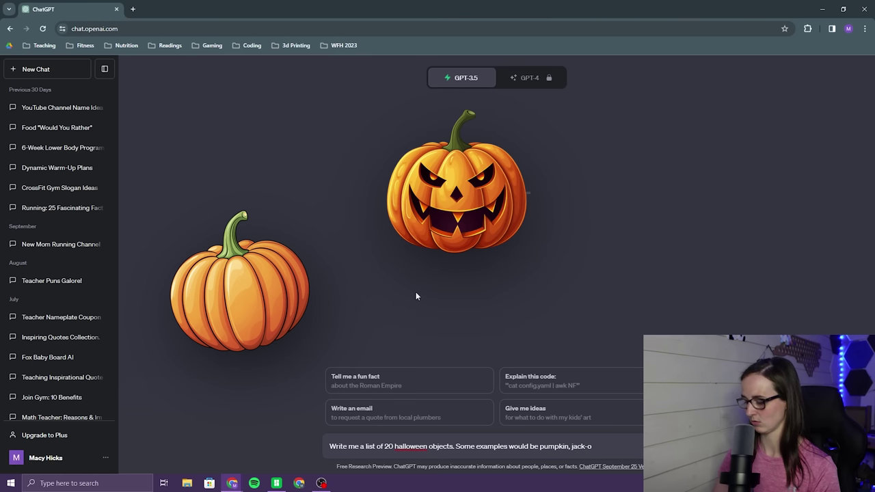
text(-lantern, skull)
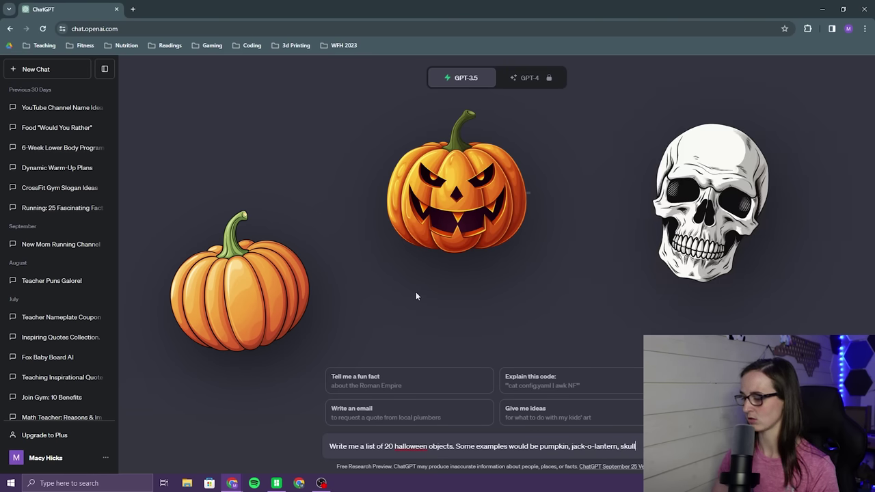
key(Return)
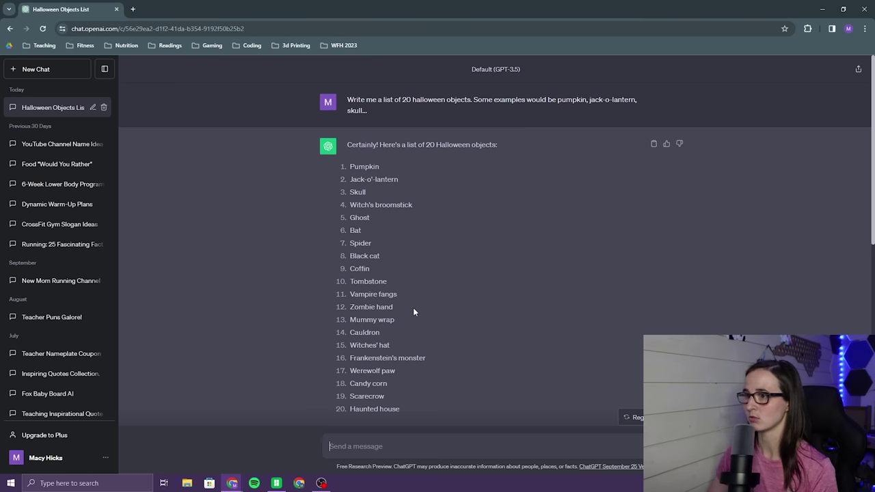
Step: Switch to Discord and start an /imagine command in the Midjourney Bot chat
click(822, 9)
double_click(17, 335)
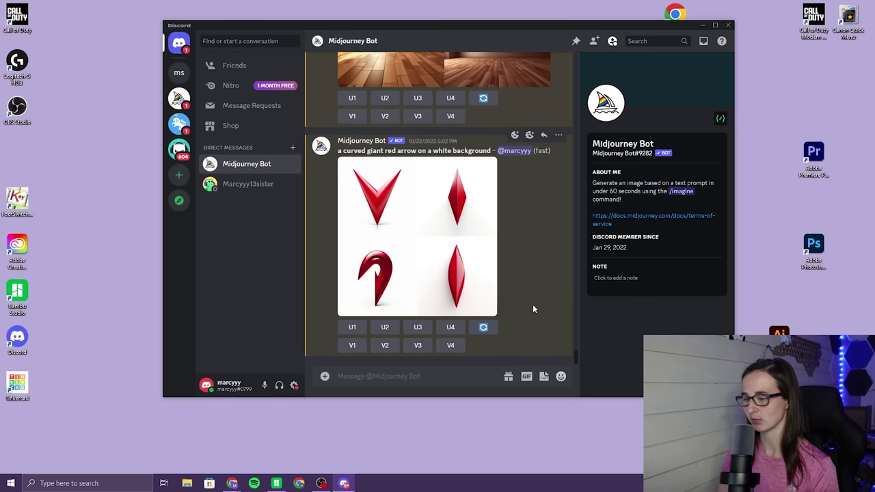
text(/)
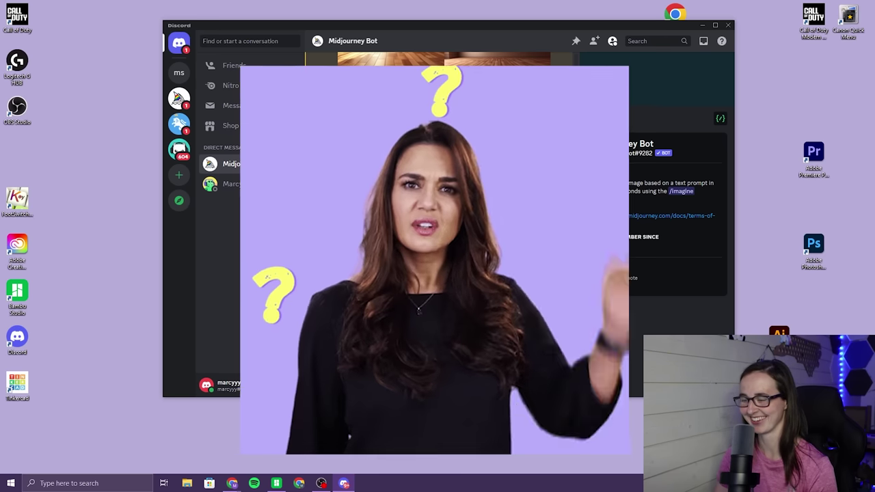
text(imagi)
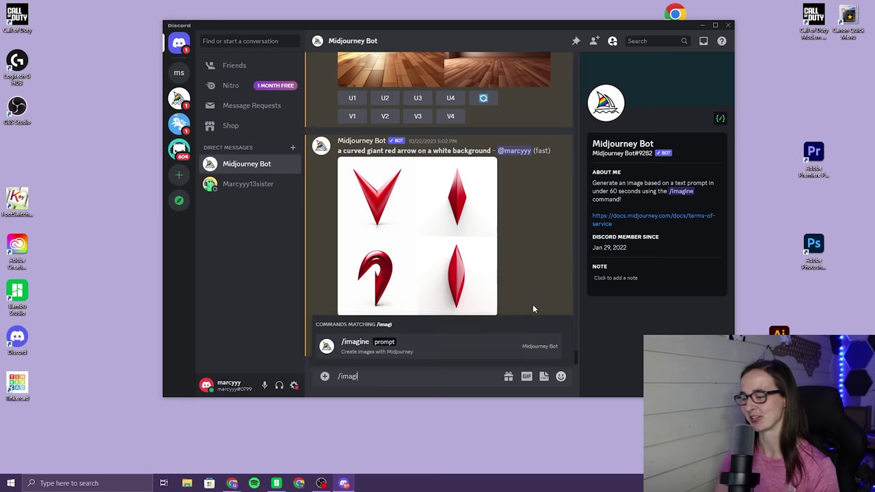
key(Tab)
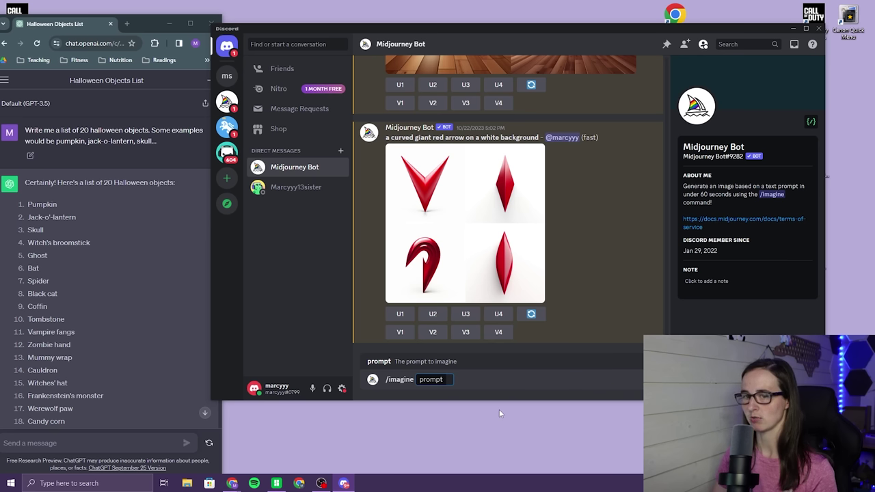
Step: Submit the prompt "a simple vector style illustration of a pumpkin, no gradients or shadows, on a white background"
text(a simple ve)
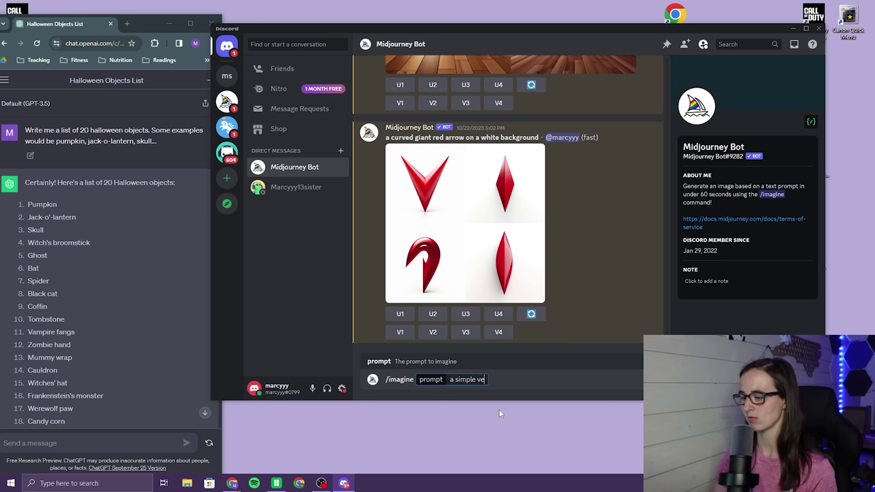
text(ctor style)
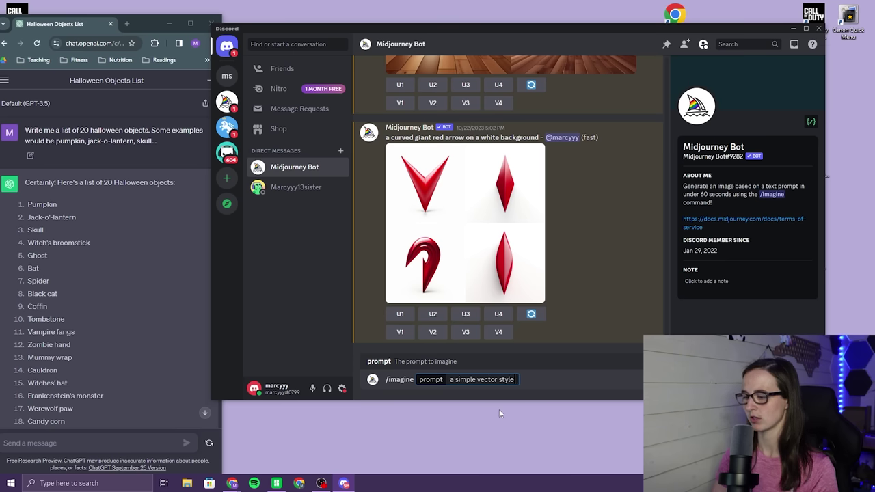
text( illustration of)
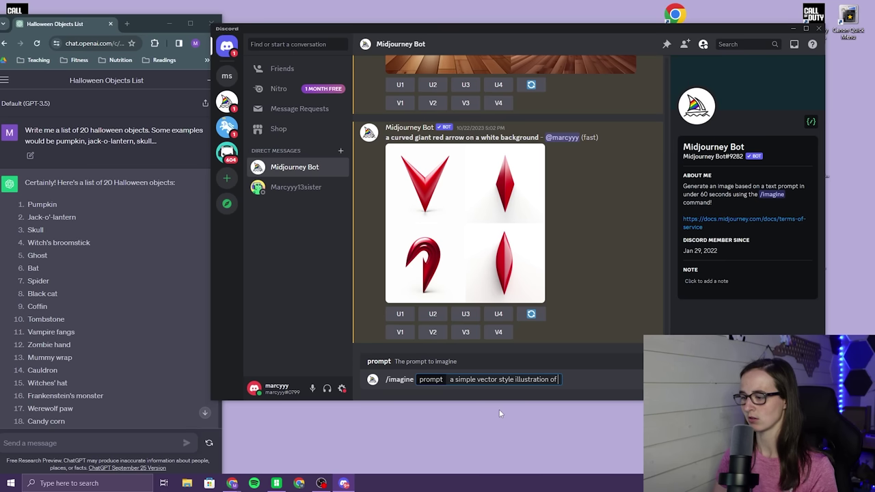
text( a pumpkin, n)
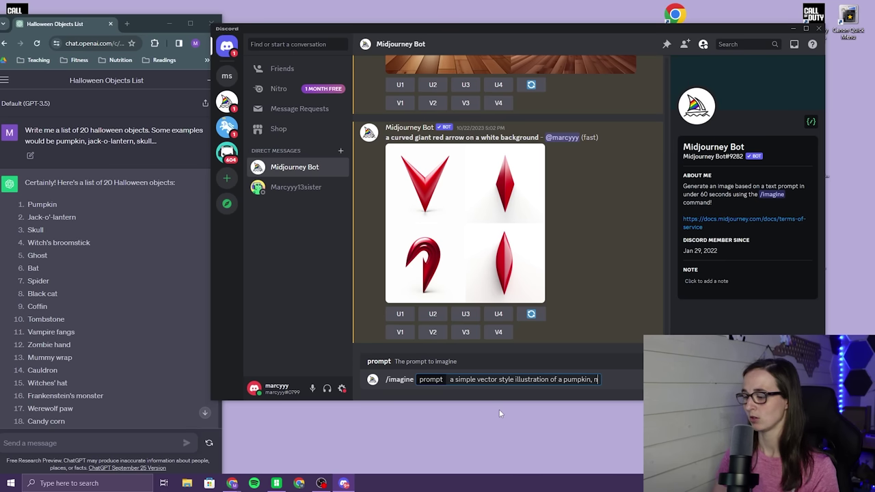
text(o gradients or)
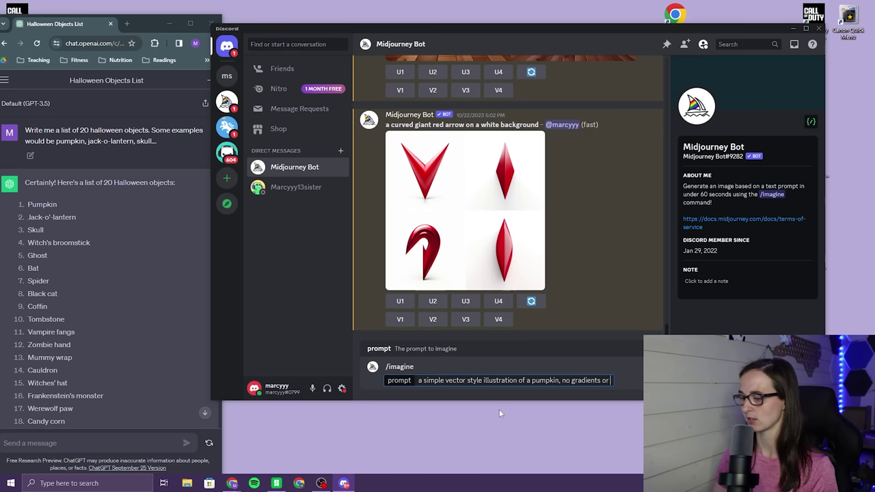
text( shadows, on a wh)
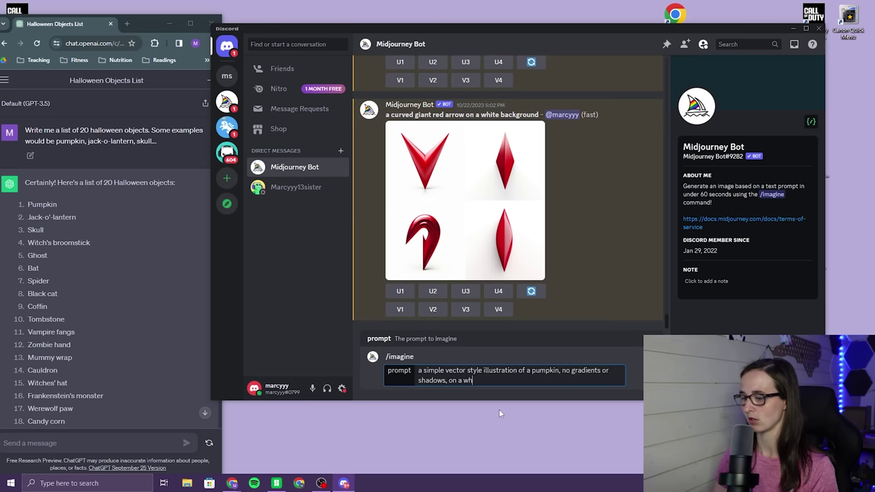
text(ite background)
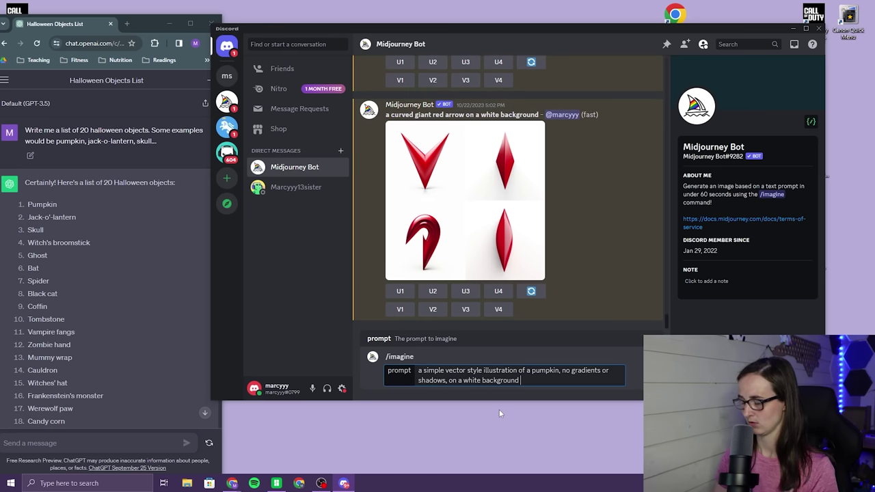
key(Return)
Step: Start another /imagine command with the same prompt text, replacing "pumpkin" with "{jack-o-lantern, skull, witchs broomstick, ghost}"
key(Up)
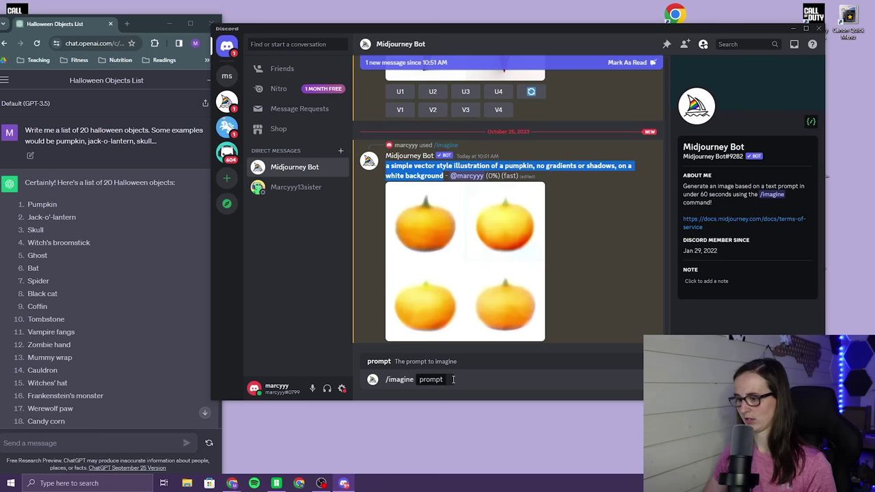
double_click(534, 369)
key(BackSpace)
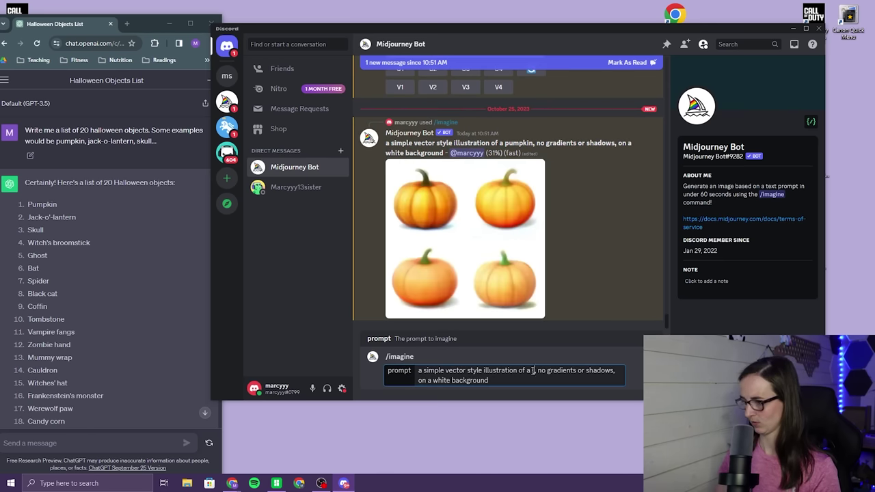
text({})
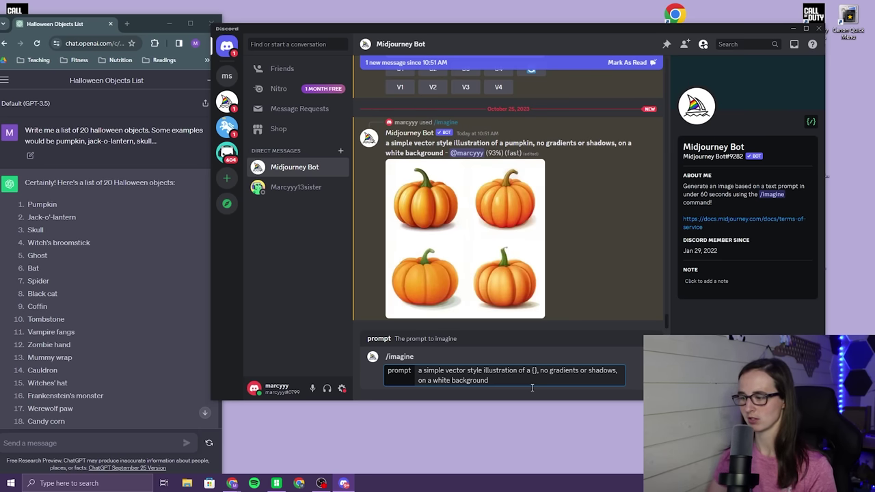
text(jack-o-lantern, skul)
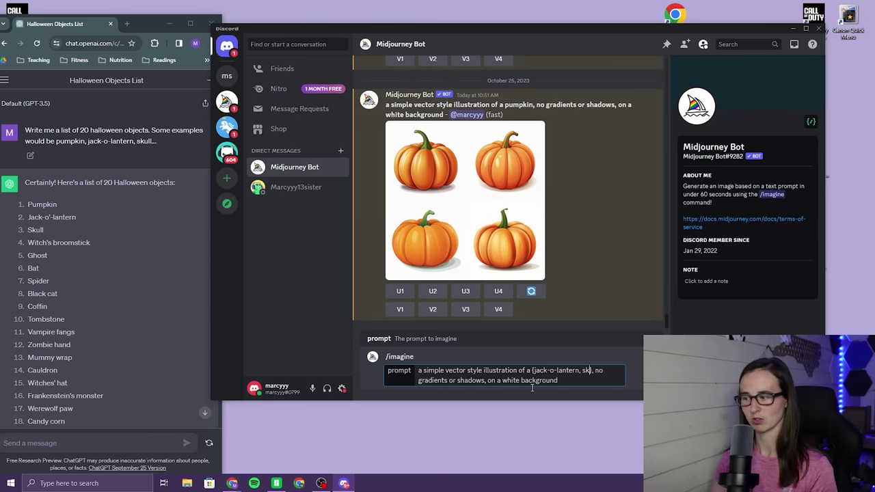
text(l, witch)
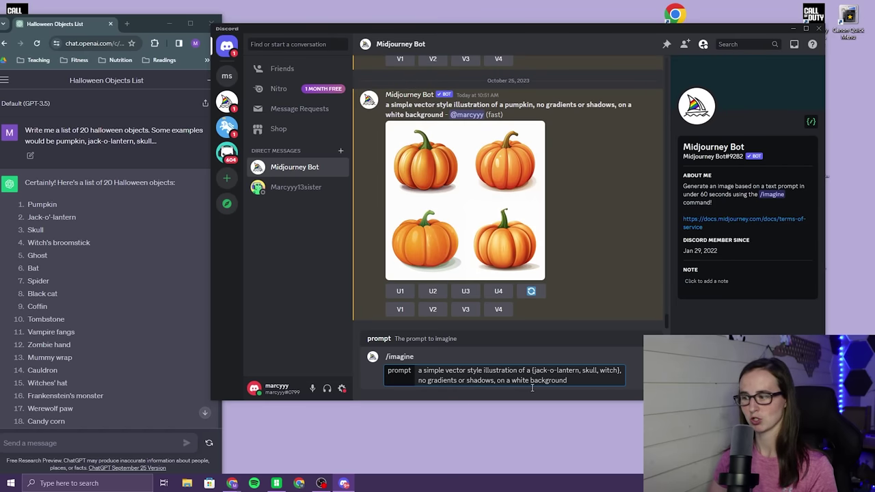
text(s broomstick, ghost)
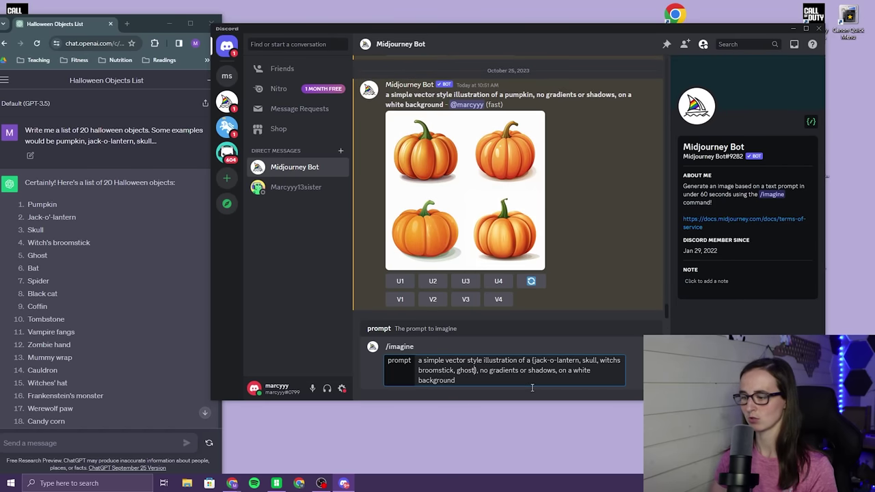
text(},)
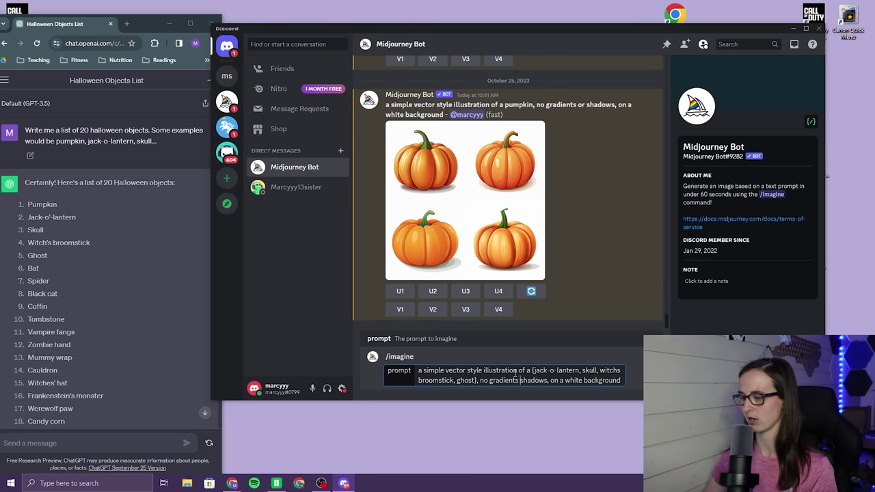
Step: Reword the prompt to ask for "2d flat" objects with "no gradients, shadows or highlights. on a white background" and generate all its variants
text( no gradients, shadows or highlights)
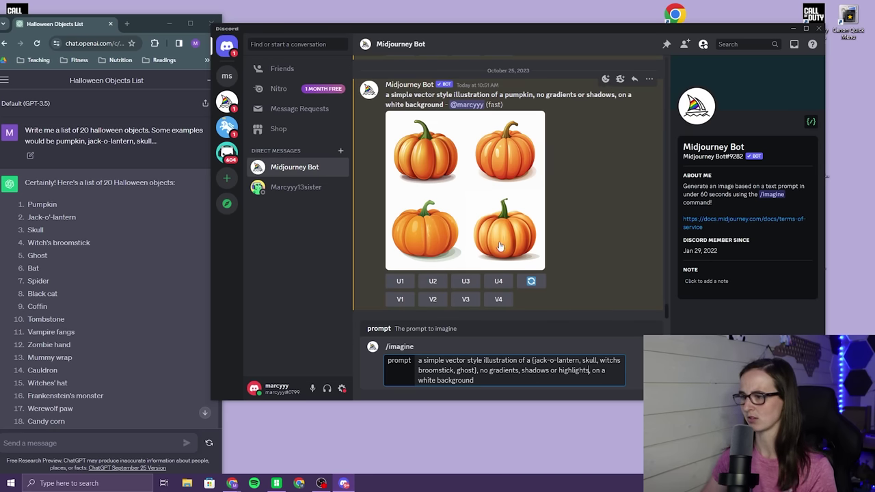
click(590, 372)
key(BackSpace)
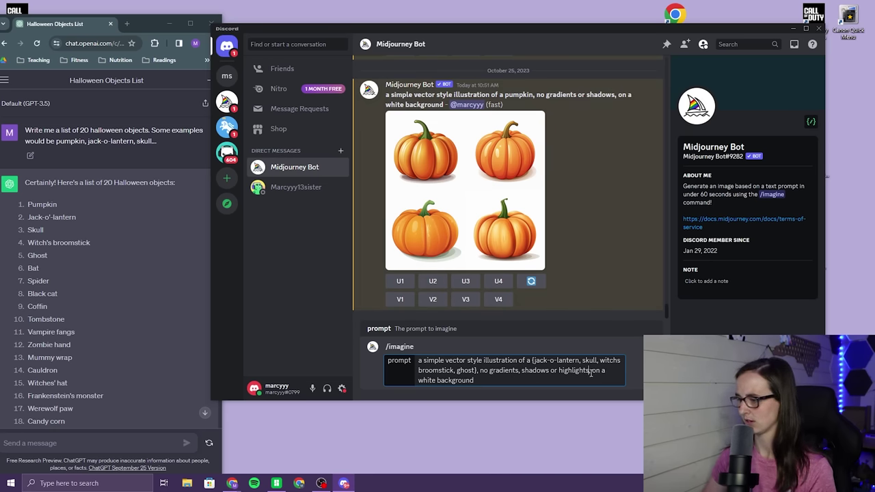
key(Return)
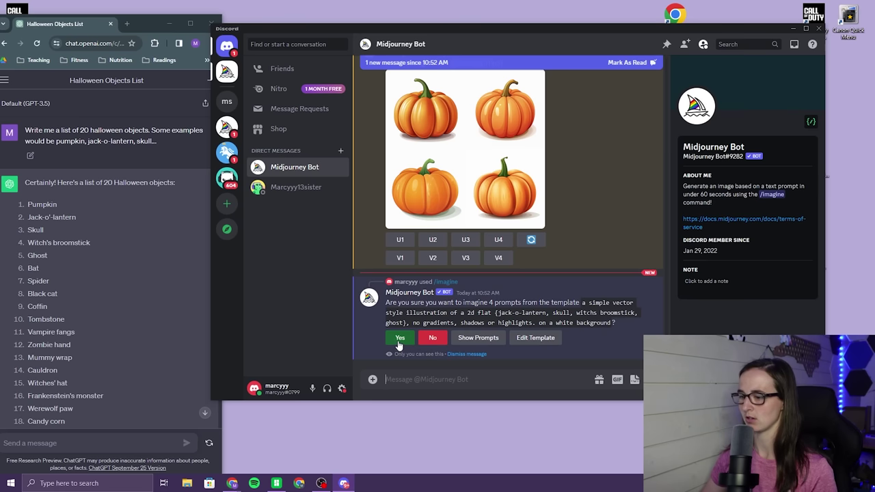
click(399, 340)
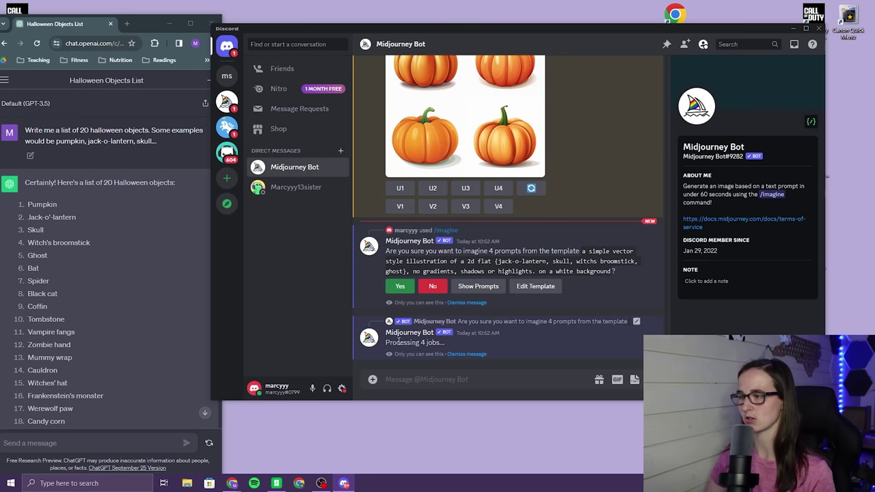
Step: Rerun the pumpkin prompt for a fresh set of images after inspecting the first grid, and view the new pumpkin grid enlarged
click(479, 235)
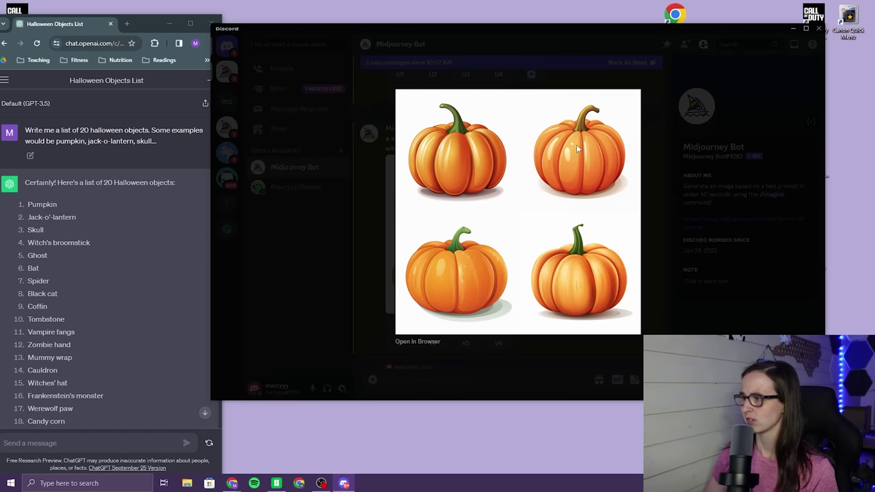
key(Escape)
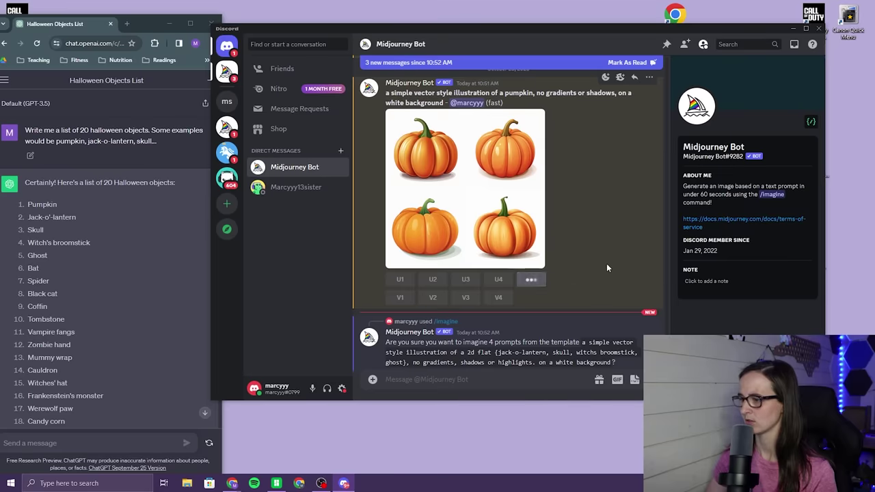
click(532, 280)
click(588, 271)
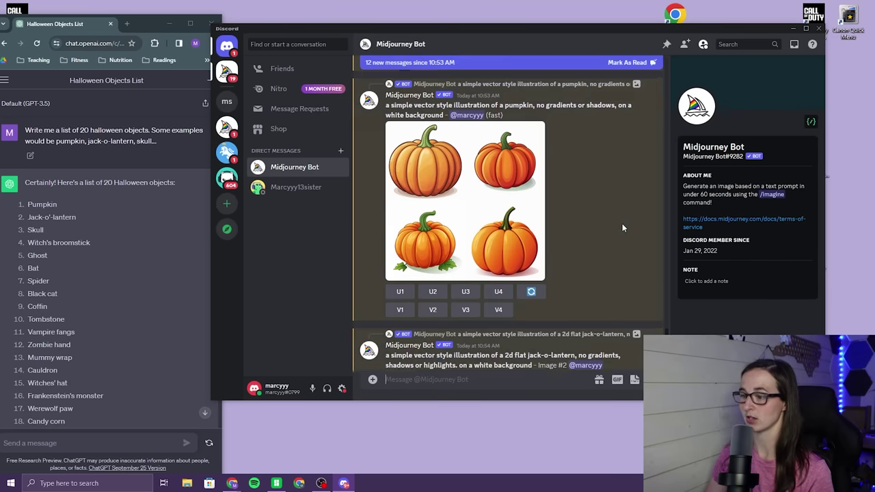
click(501, 223)
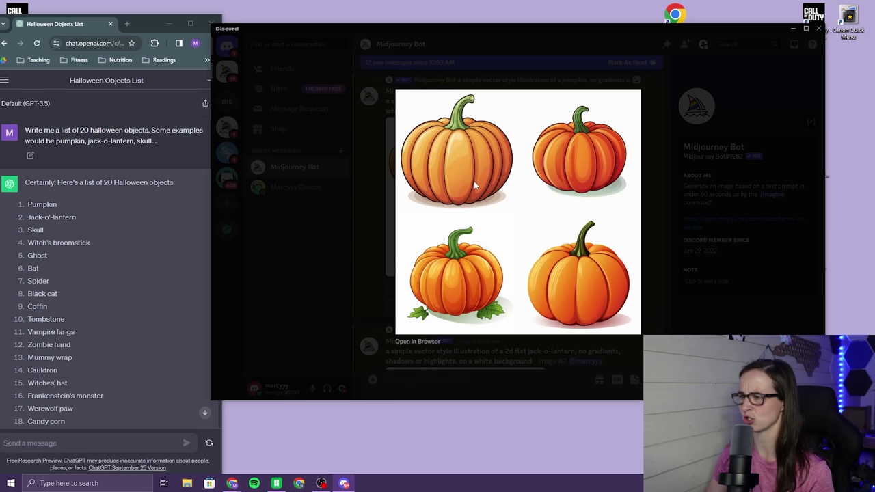
Step: Upscale the first pumpkin of the grid and open the upscaled image at full size in the browser
click(656, 226)
click(400, 289)
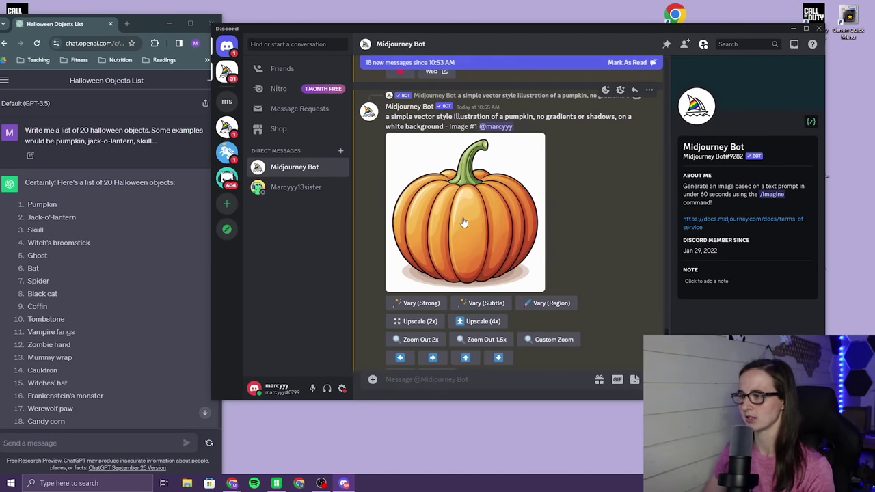
click(466, 219)
click(417, 341)
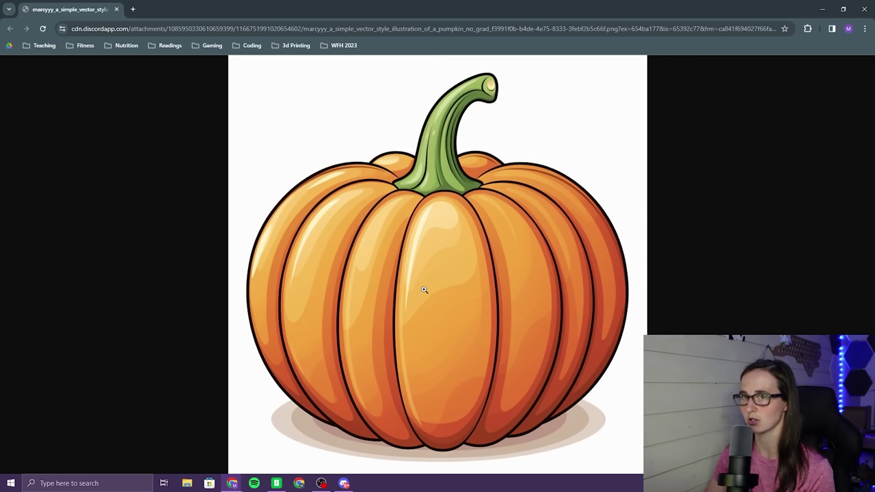
Step: Save the full-size pumpkin image to Downloads as a PNG named Pumpkin1 and close the enlarged preview in Discord
right_click(424, 290)
click(449, 313)
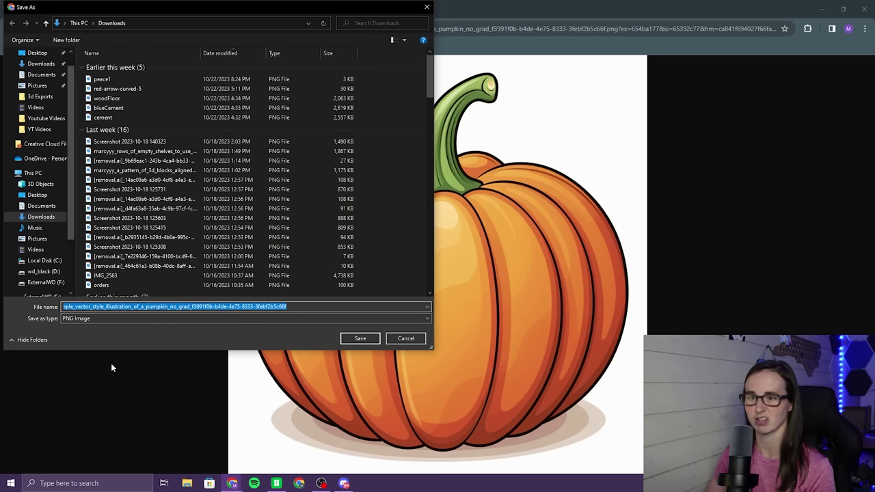
text(Pump)
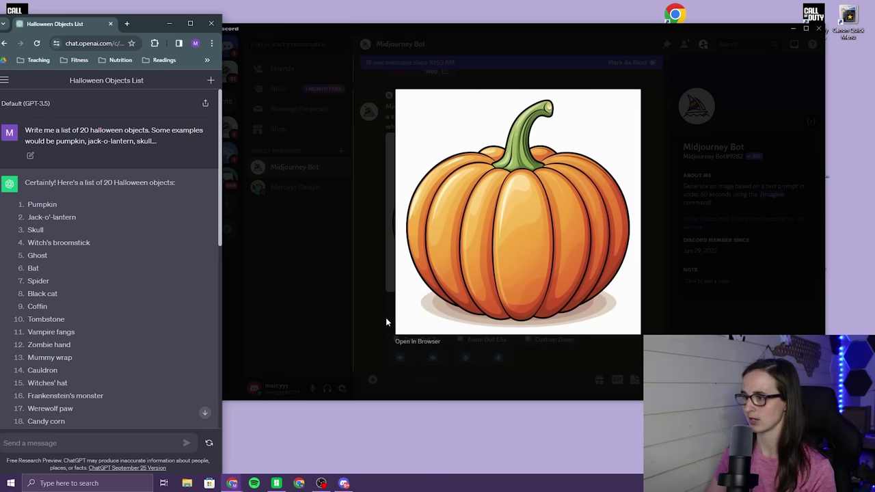
click(386, 322)
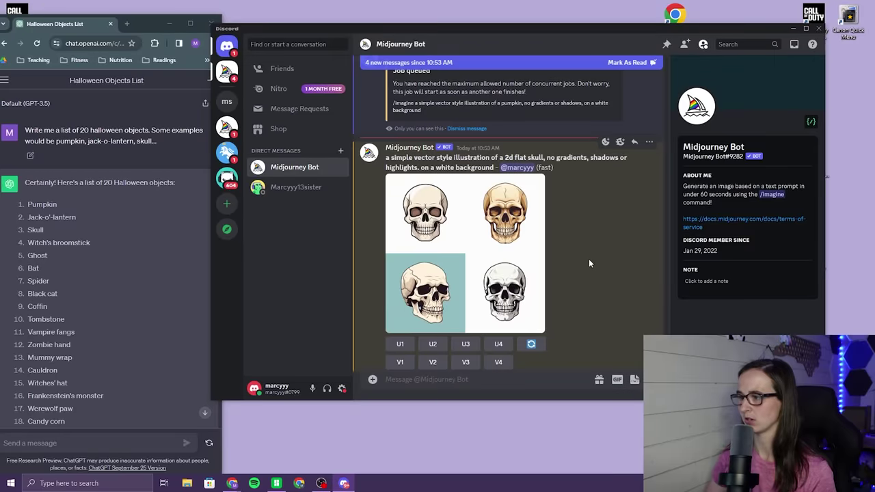
Step: View the 2d flat skull grid enlarged and upscale its fourth skull
click(538, 291)
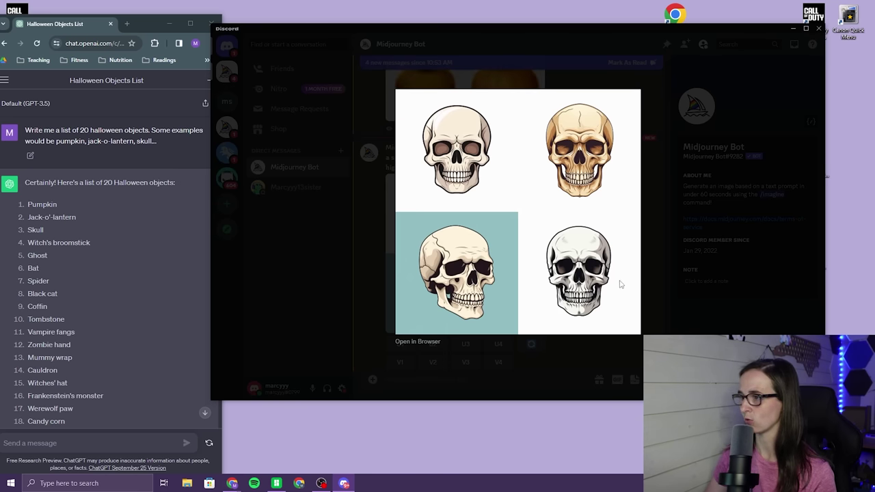
key(Escape)
click(501, 300)
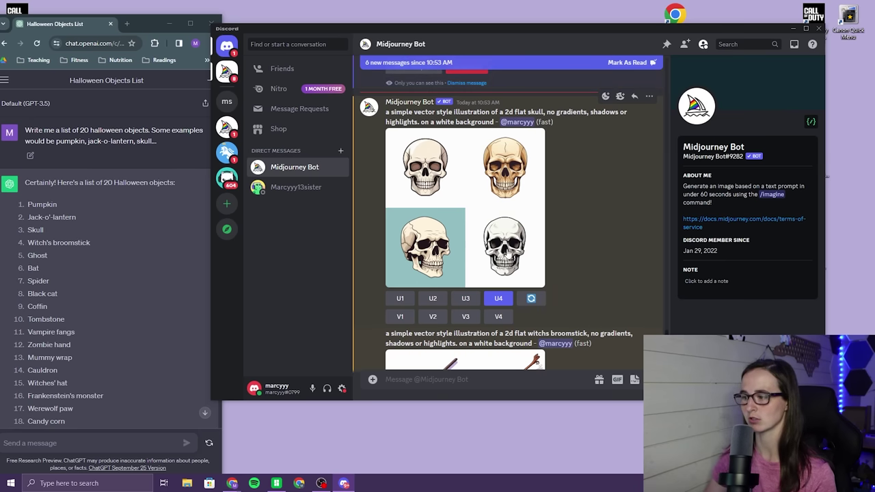
scroll(592, 273, down, 10)
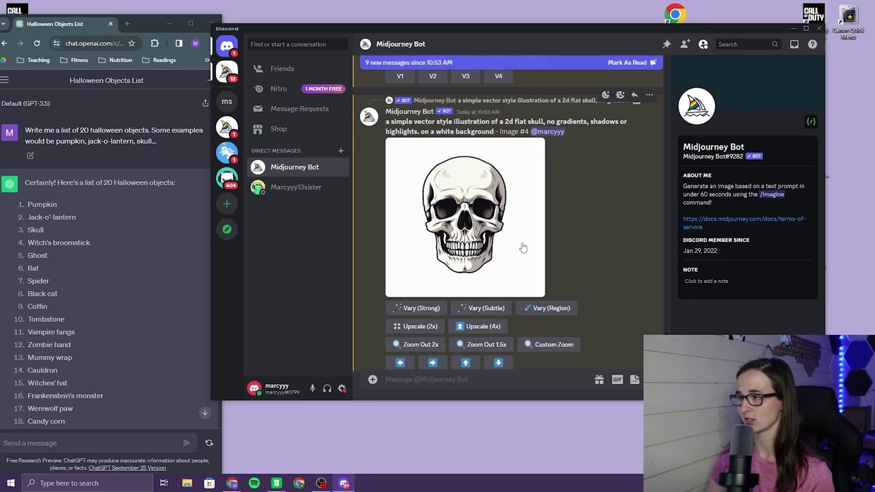
scroll(593, 231, down, 1)
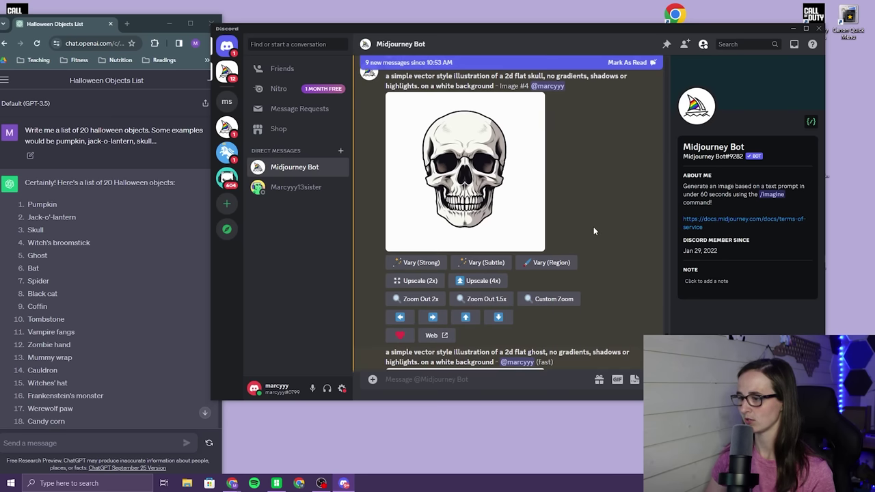
Step: Generate strong variations of the upscaled skull and upscale the third image of the resulting grid
click(405, 262)
click(597, 273)
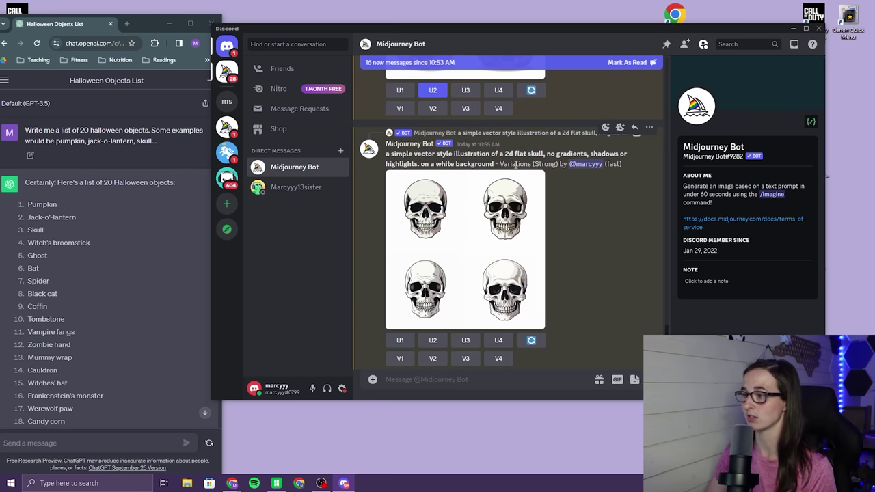
drag(500, 164, 540, 162)
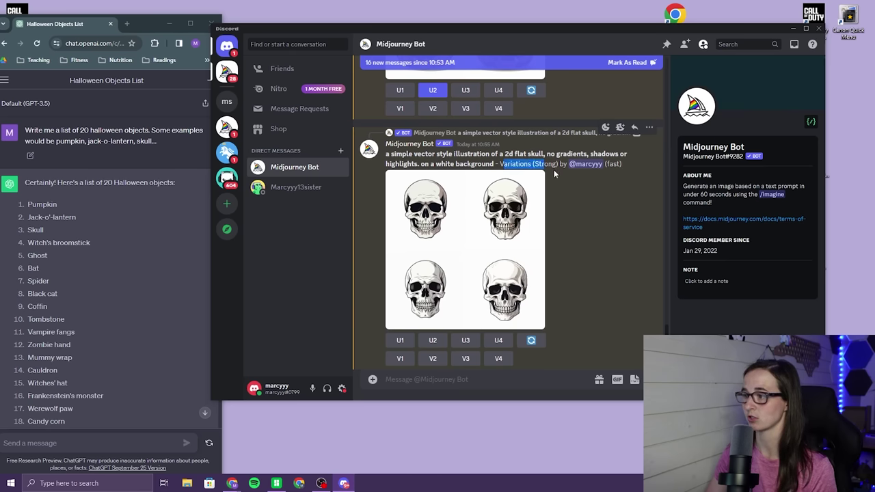
click(504, 250)
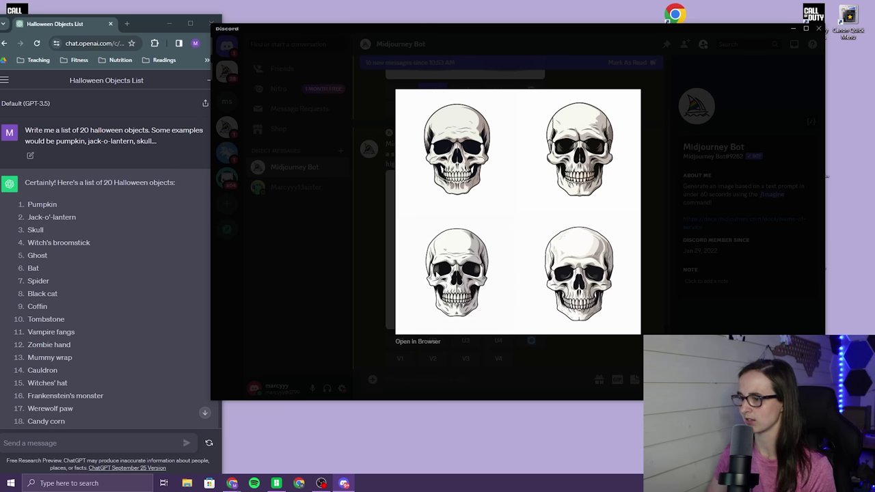
click(434, 271)
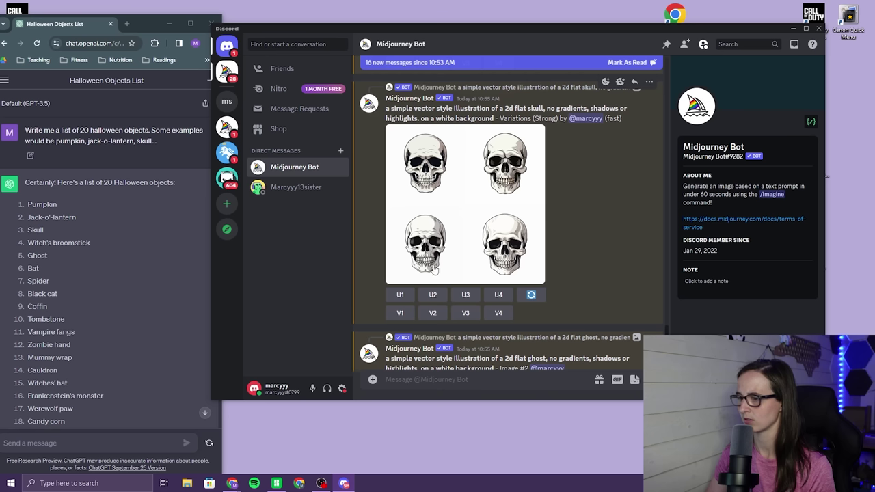
click(467, 294)
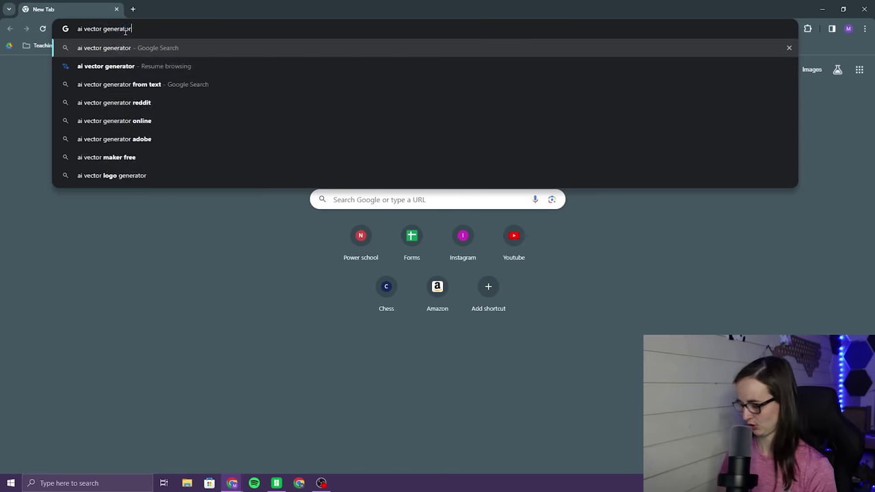
Step: Search the web for "ai vector generator" and look through the results
key(Return)
scroll(403, 269, down, 2)
scroll(403, 269, down, 1)
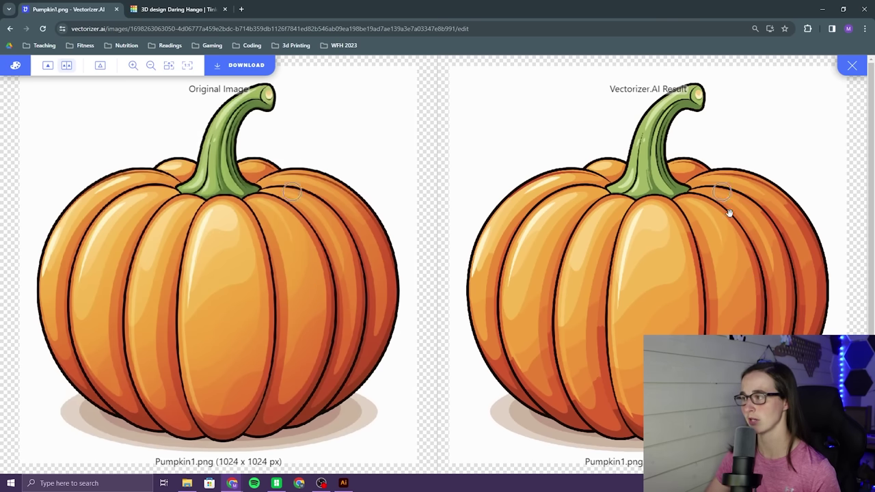
Step: Reduce the vectorized pumpkin's palette to three colors and download the result as an SVG
click(16, 65)
click(787, 122)
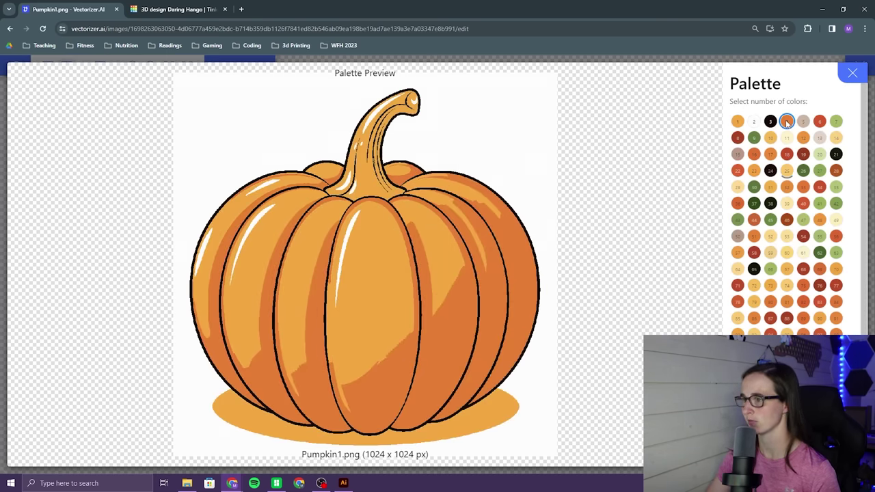
click(770, 122)
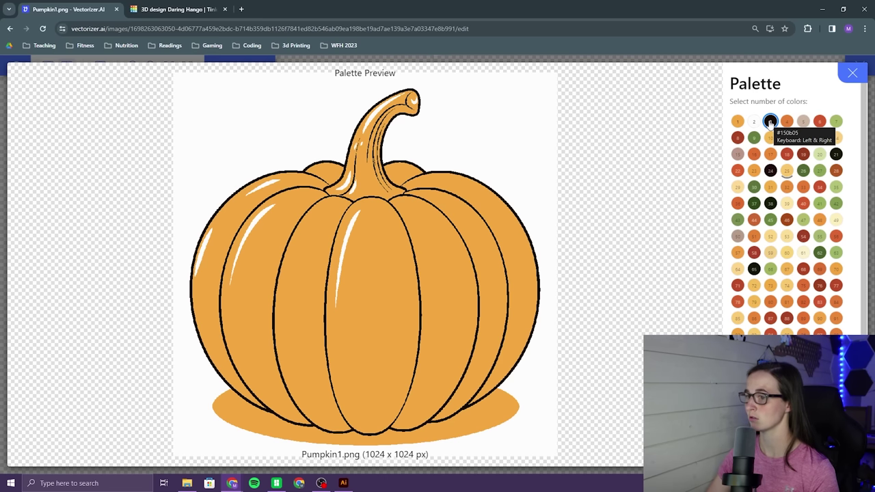
key(Escape)
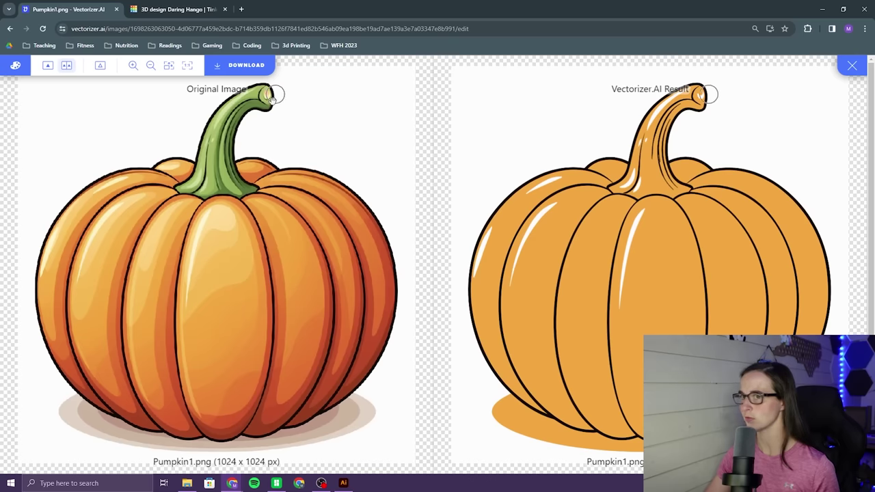
click(232, 66)
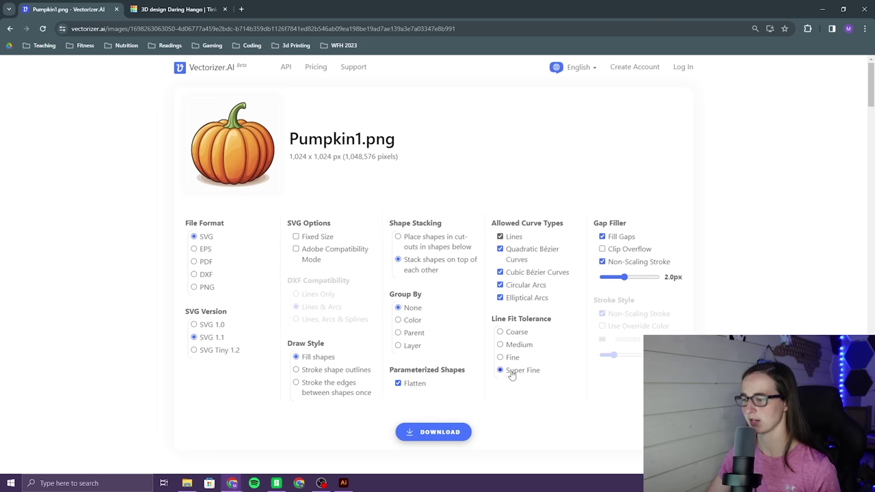
click(433, 431)
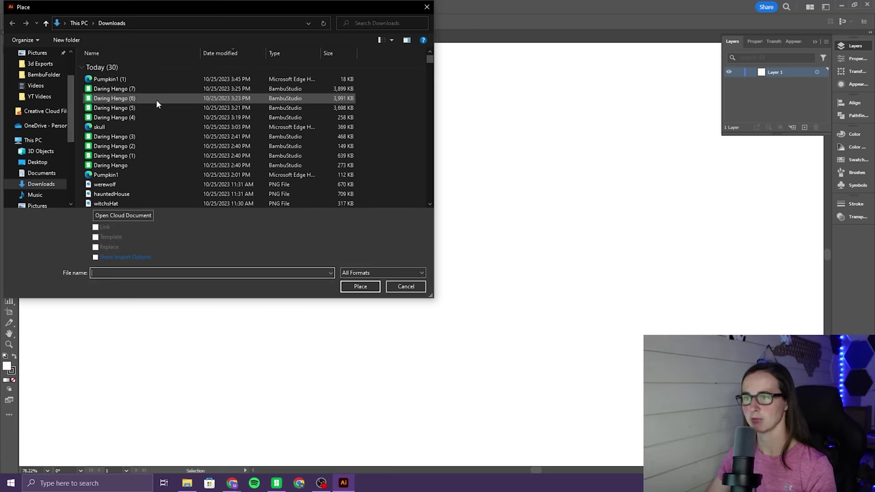
Step: Place the downloaded Pumpkin1 (1) file from Downloads into the open Illustrator document
click(113, 79)
click(360, 286)
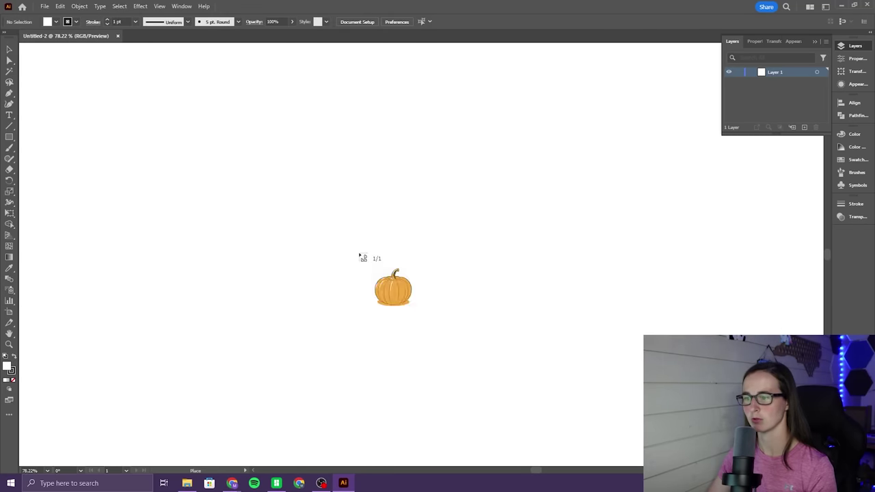
click(352, 247)
key(ctrl+minus)
key(ctrl+minus)
key(ctrl+minus)
Step: Ungroup the placed pumpkin to delete the orange shadow ellipse beneath it, and recolor its stem bright green
right_click(469, 241)
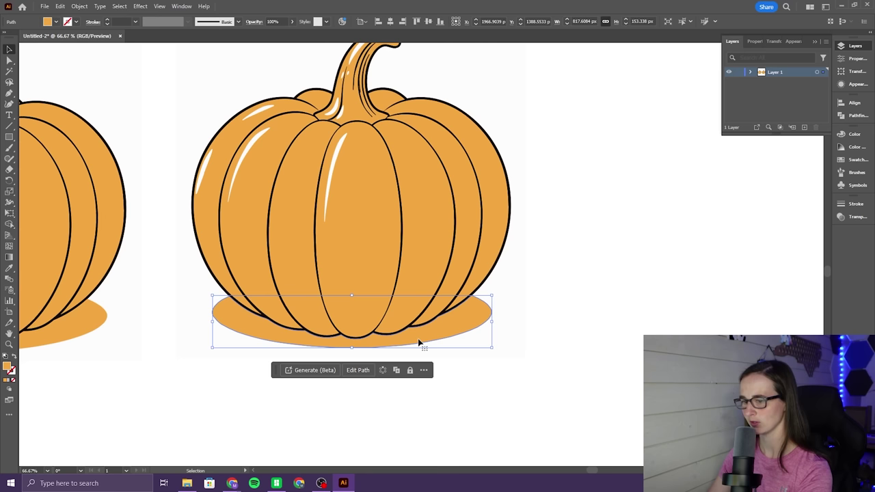
key(Delete)
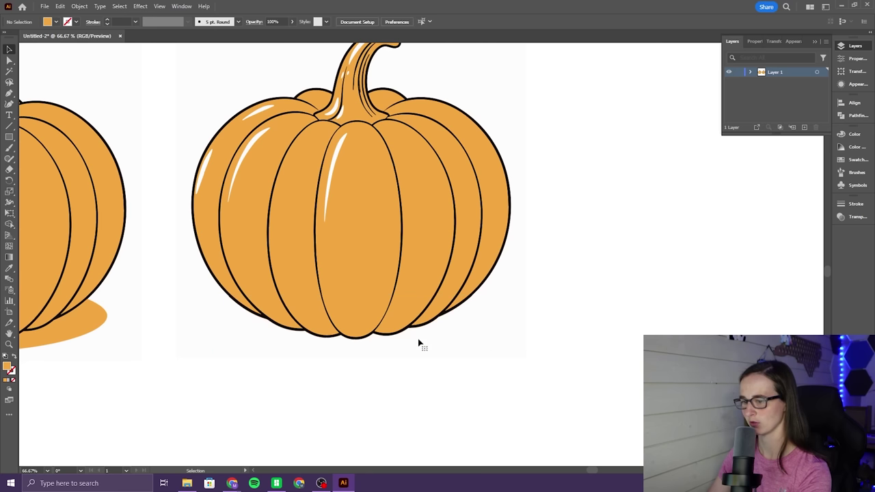
scroll(361, 201, up, 3)
click(369, 208)
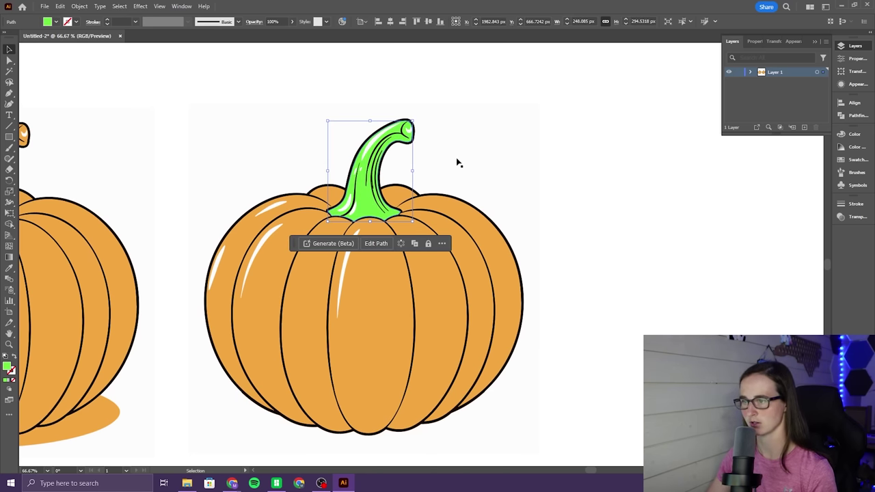
scroll(384, 327, down, 1)
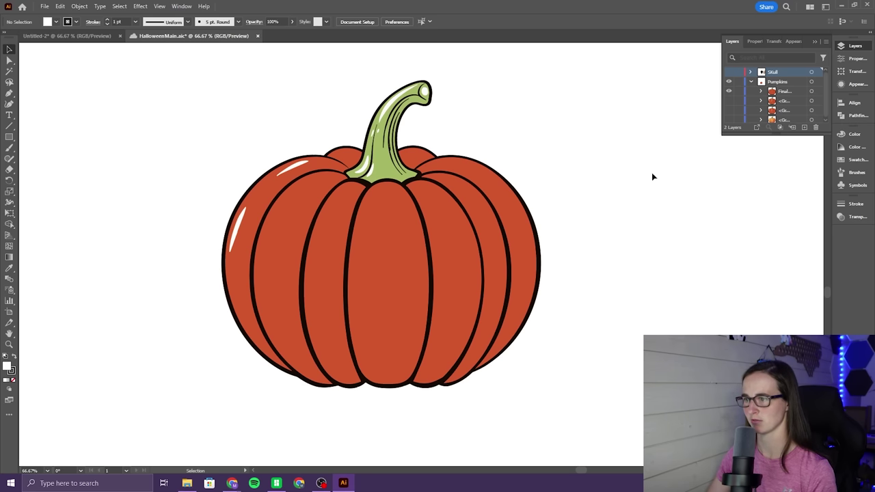
Step: Paste the white highlights in front of the HalloweenMain pumpkin and export its orange body shapes as an SVG asset named pumpOrange
key(ctrl+f)
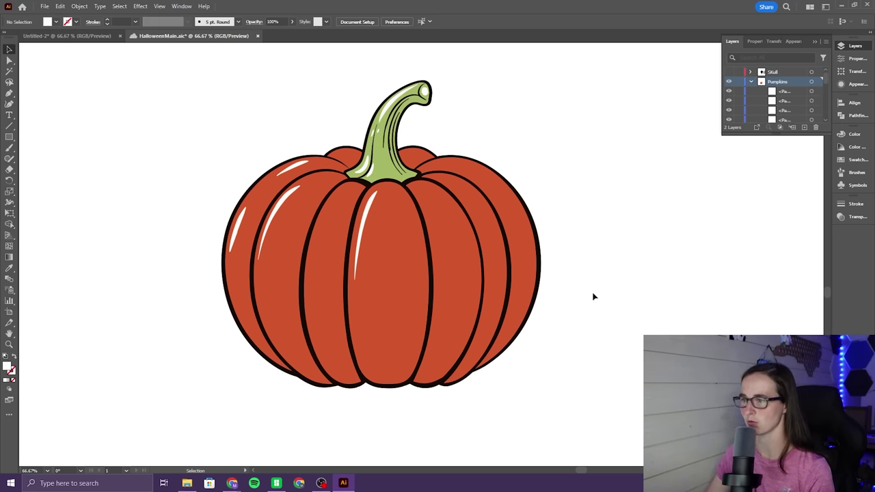
click(521, 239)
key(ctrl+a)
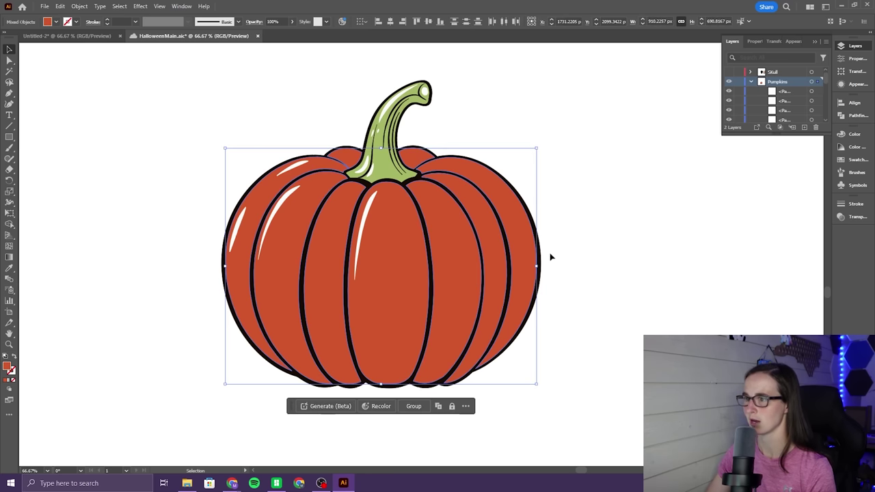
right_click(558, 259)
click(553, 388)
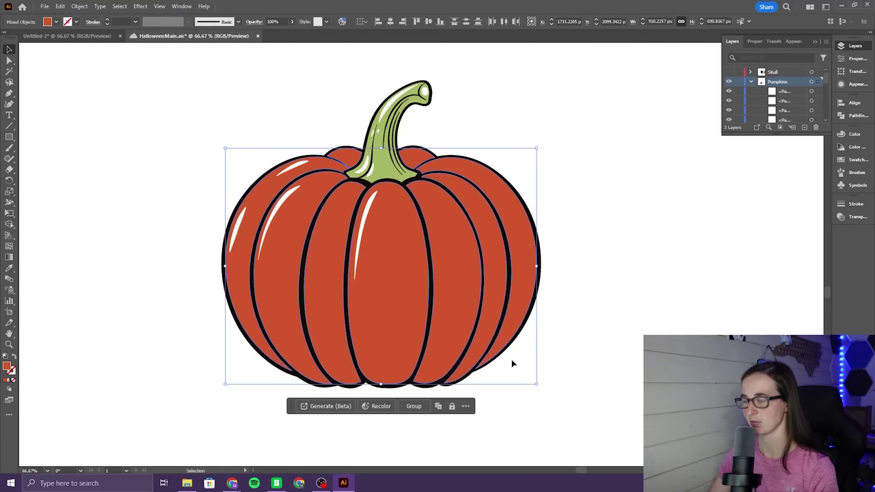
Step: Export the green stem as an SVG asset named pumpGreen and all the white highlights as pumpWhite
click(400, 123)
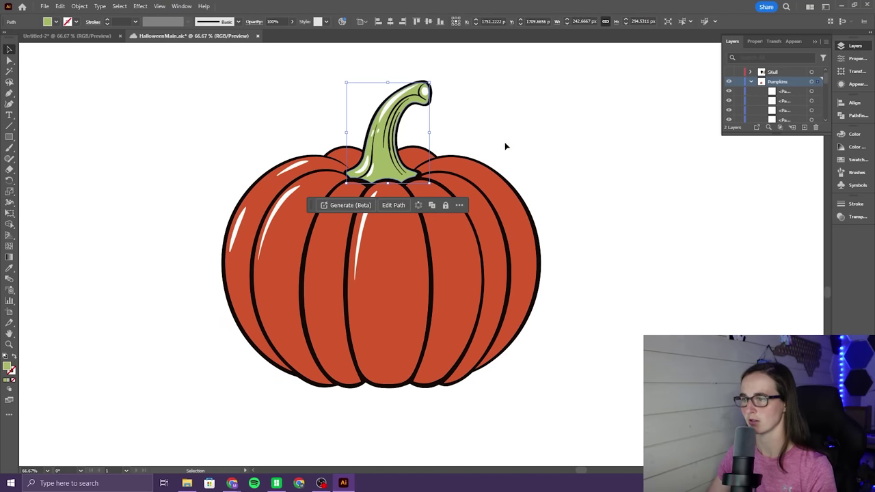
click(362, 247)
click(668, 22)
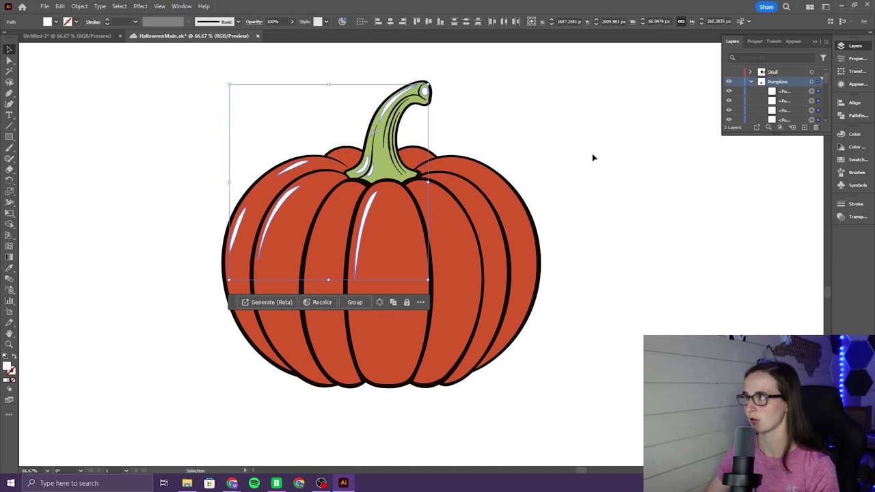
right_click(569, 180)
click(624, 418)
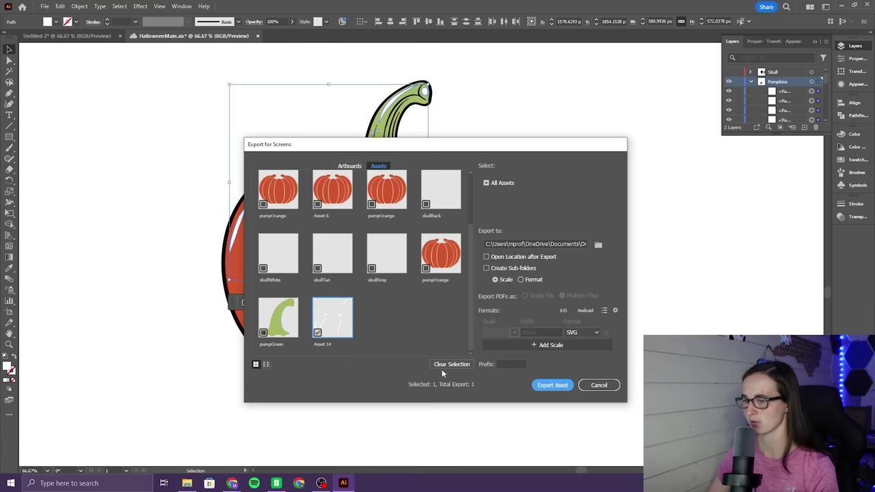
click(565, 385)
Step: Export the black backing shape of the pumpkin as an SVG asset named pumpBack
click(557, 244)
click(536, 245)
key(ctrl+alt+e)
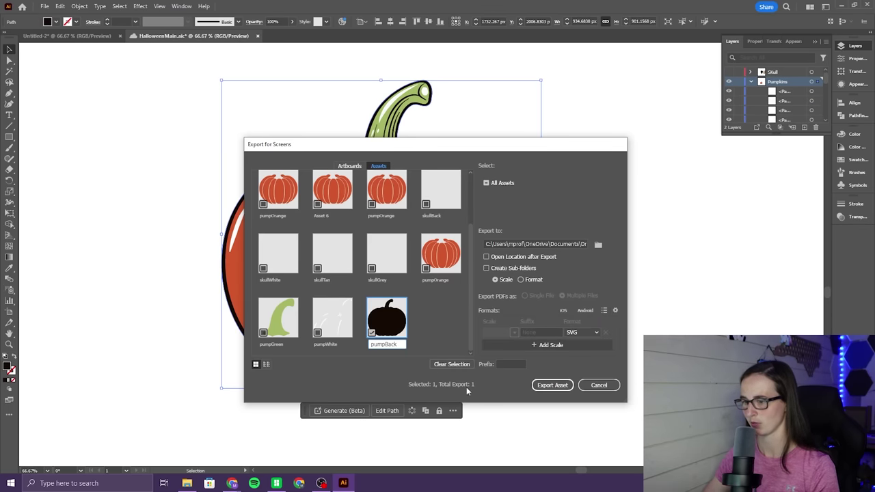
click(566, 385)
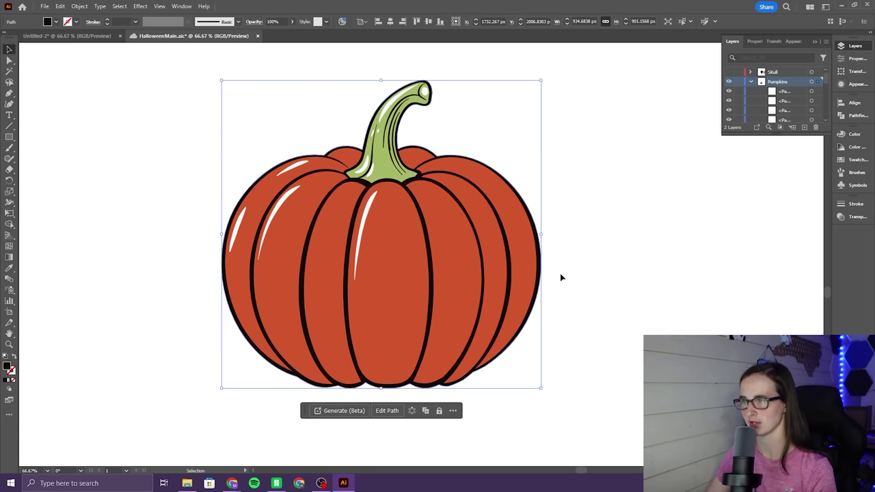
Step: Switch to the browser and show the Tinkercad dashboard with the 3D designs
mouse_move(240, 483)
click(231, 440)
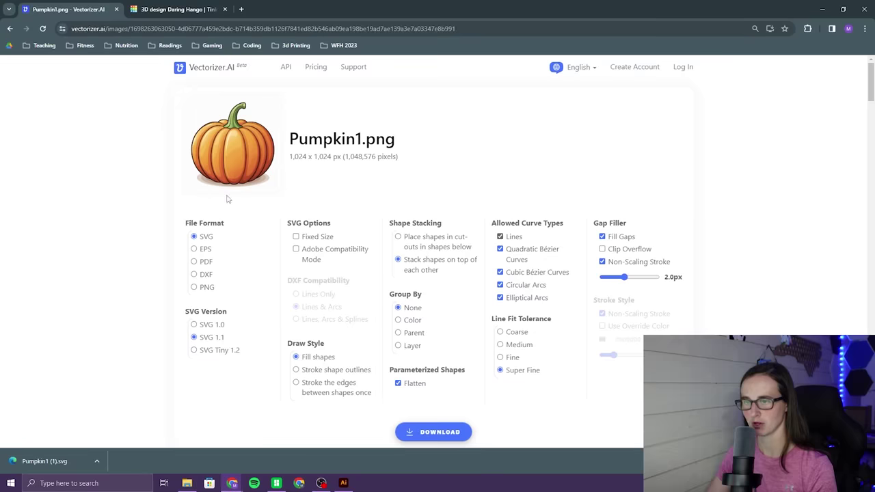
key(ctrl+Tab)
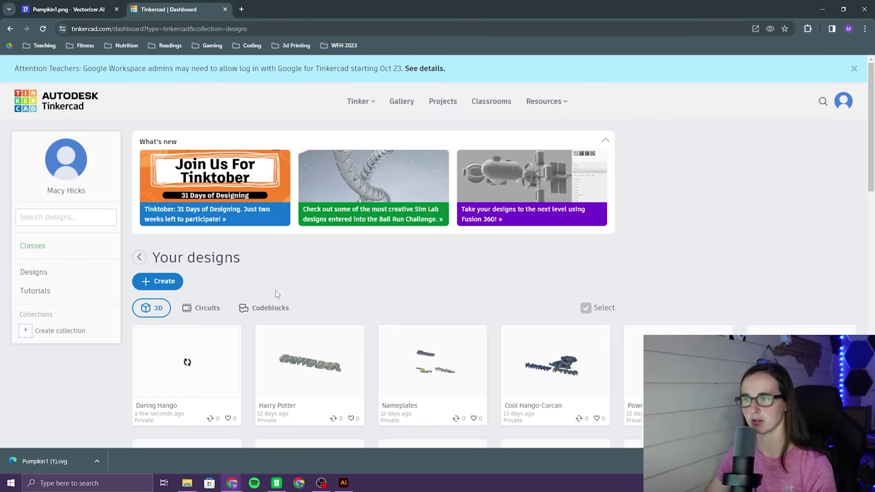
Step: Create a new 3D design and choose pumpBack_1.svg as the file to import
click(157, 281)
click(179, 310)
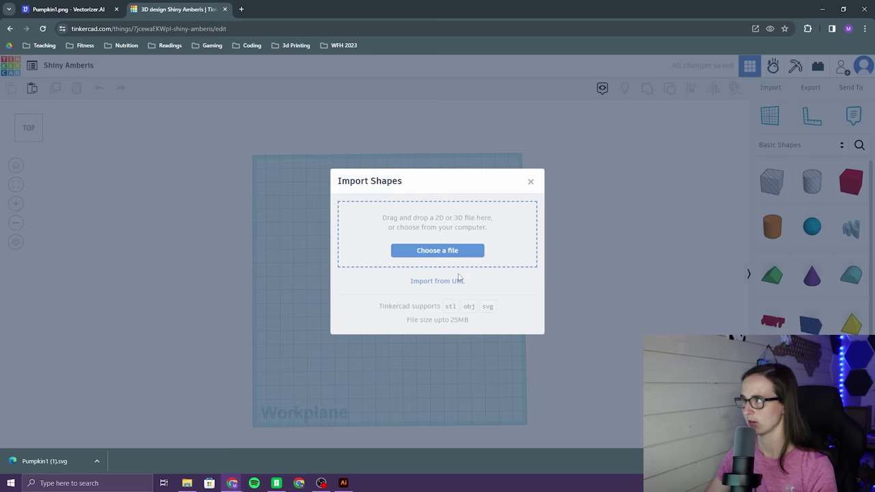
click(436, 250)
text(pumpBack_1)
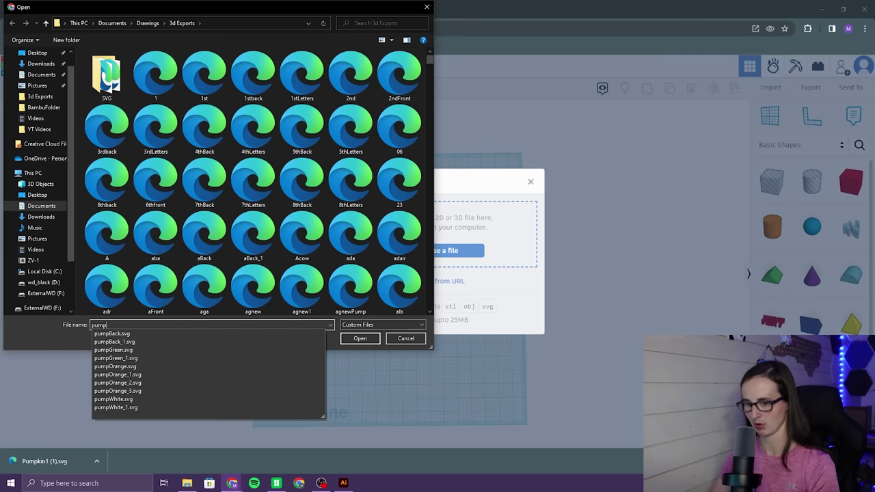
key(Return)
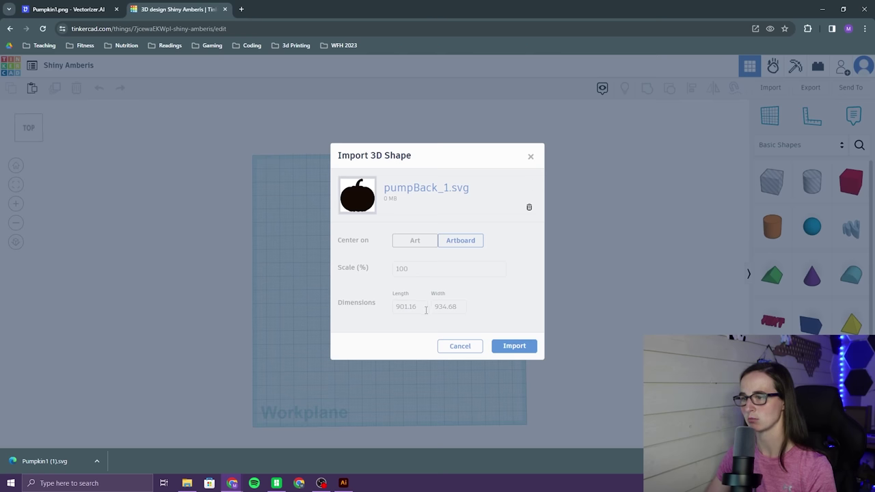
Step: Scale the pumpkin backing to 25% and import it onto the workplane
drag(415, 270, 377, 268)
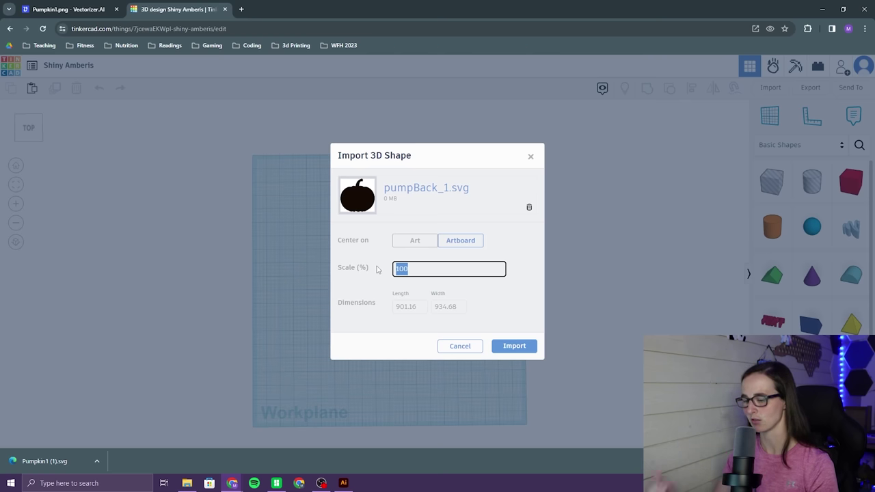
text(2)
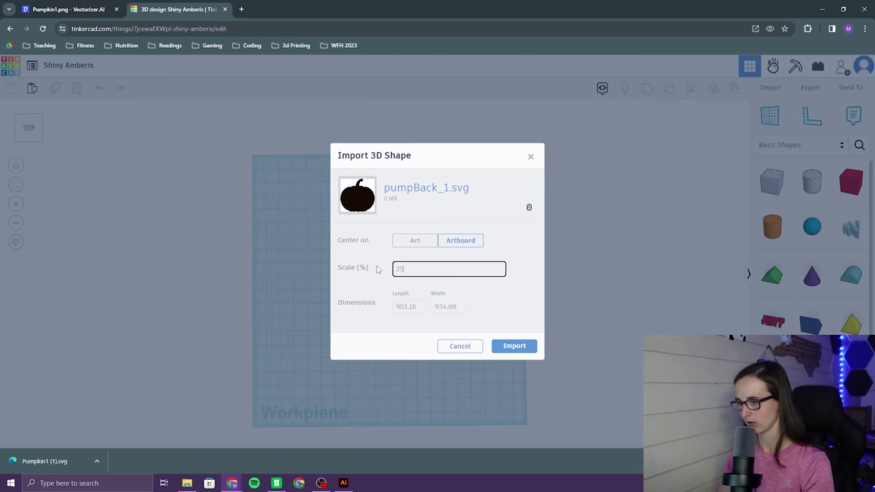
text(5)
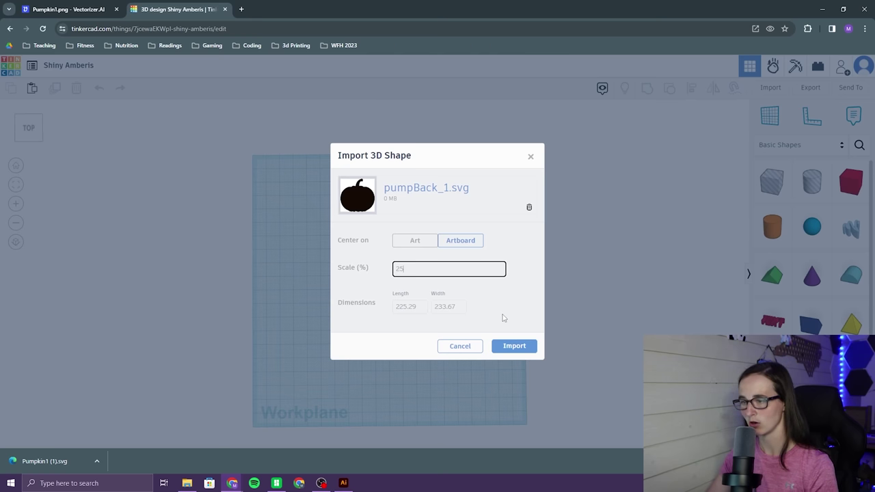
click(514, 346)
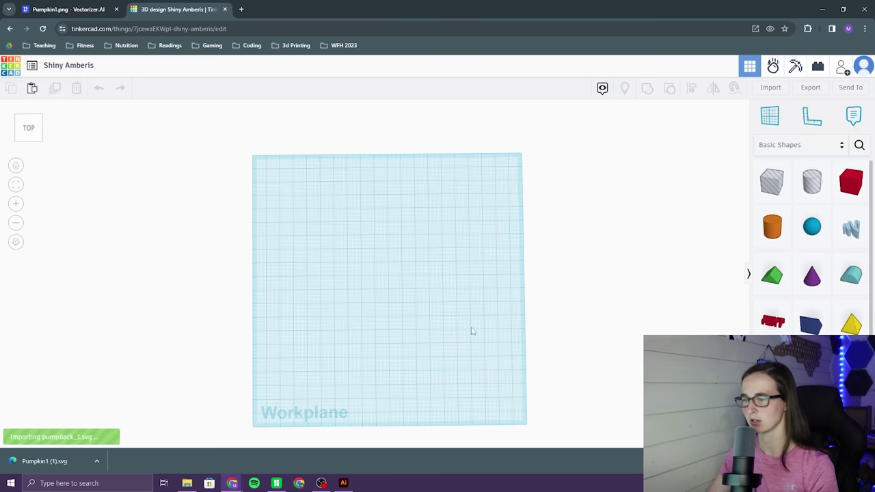
click(464, 319)
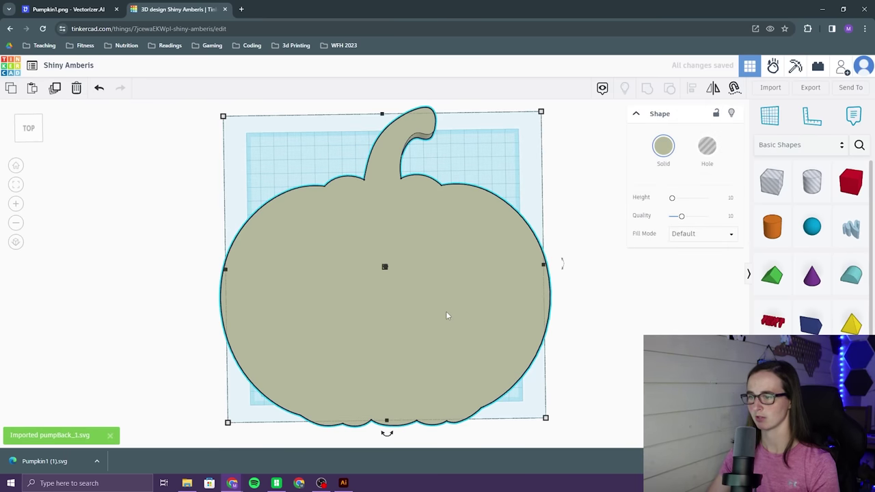
Step: Import pumpOrange_3.svg at 25% scale on top of the backing and color it orange
right_drag(403, 280, 384, 259)
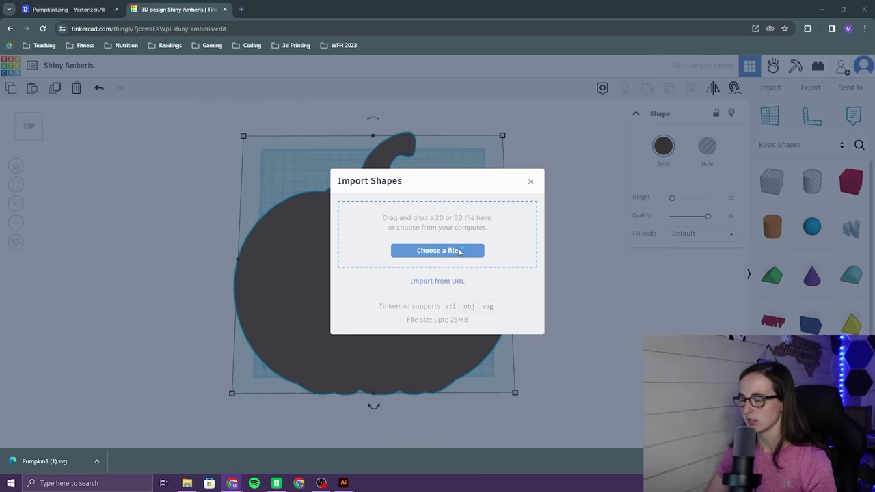
click(454, 250)
text(pump)
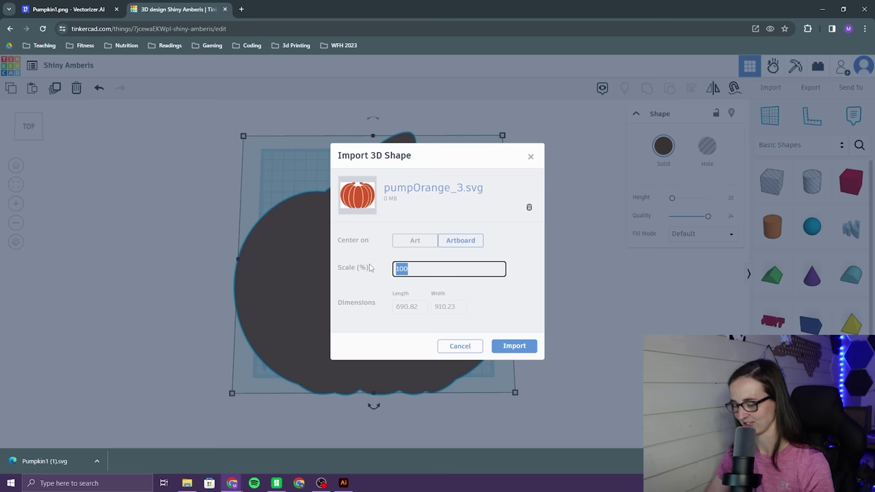
text(25)
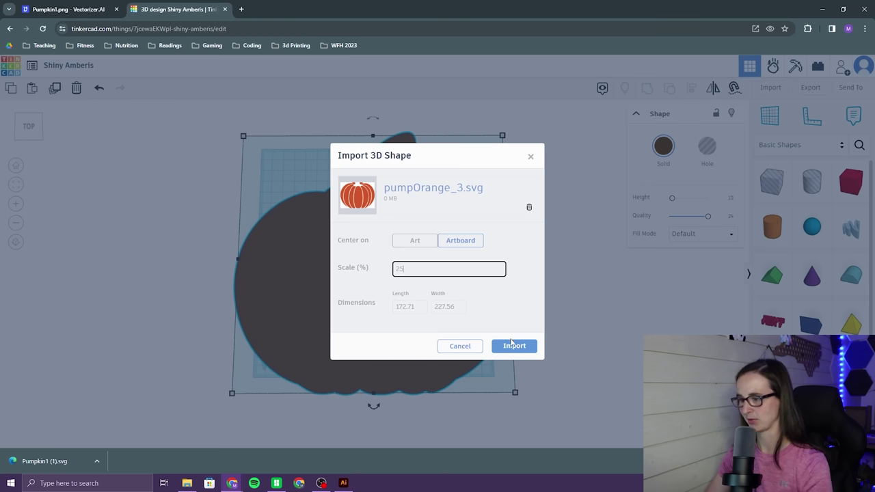
click(513, 345)
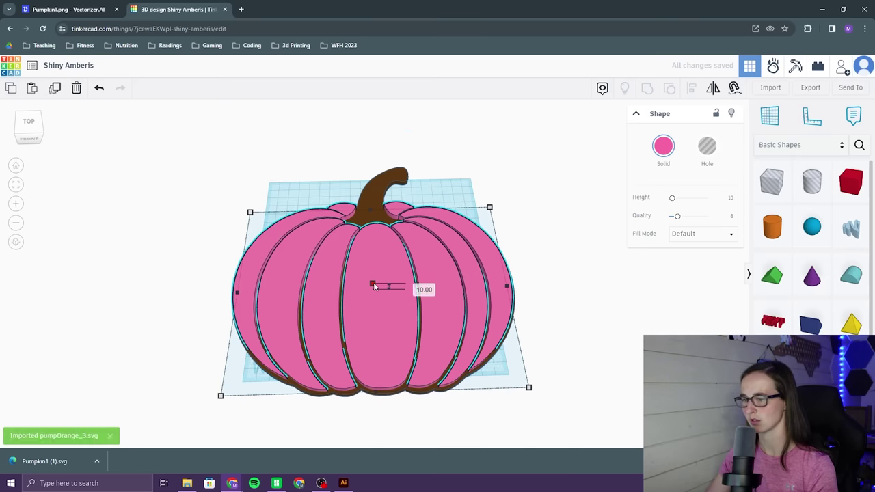
click(423, 289)
click(663, 146)
click(578, 260)
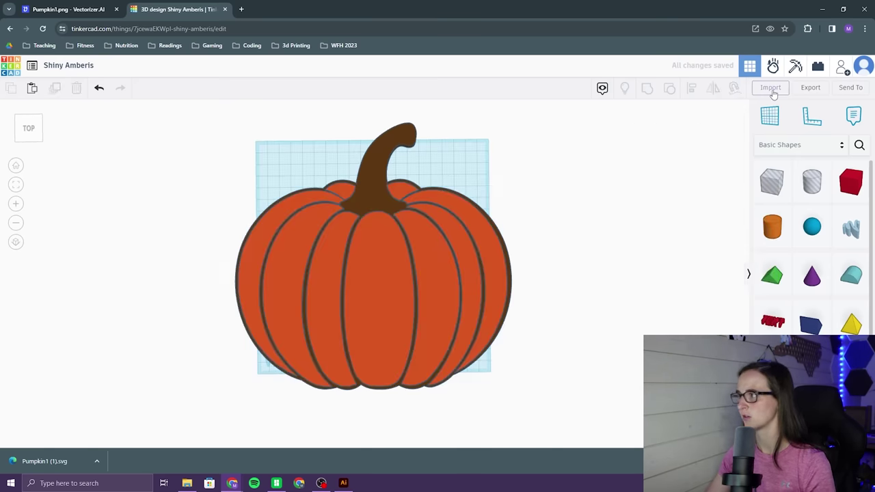
Step: Import pumpGreen_1.svg as the scaled-down stem on the backing and color it green
click(770, 87)
click(436, 251)
double_click(155, 117)
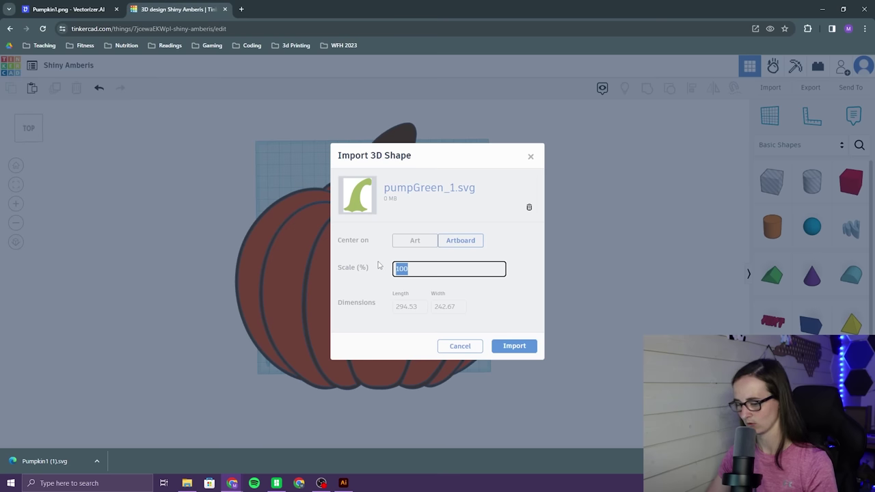
click(512, 344)
click(663, 146)
click(566, 291)
click(581, 308)
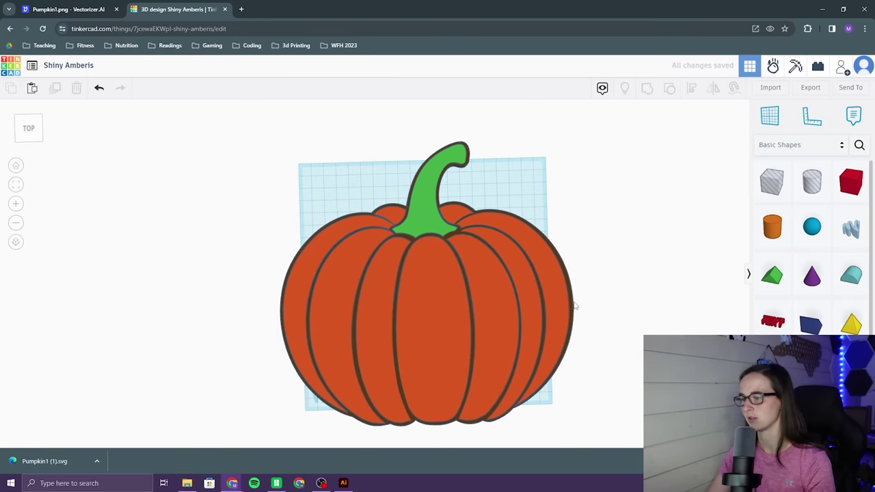
Step: Import pumpWhite_1.svg at the same reduced scale as the other pumpkin parts
click(770, 88)
click(437, 250)
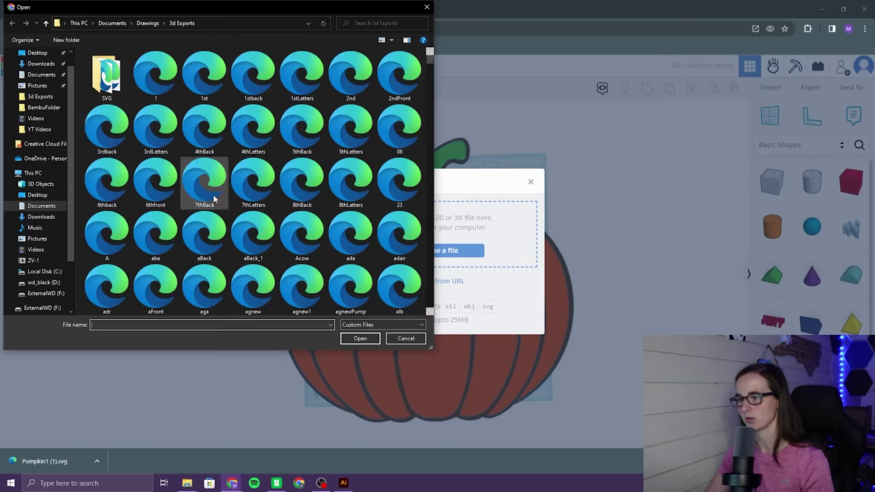
text(pump)
click(116, 407)
key(Return)
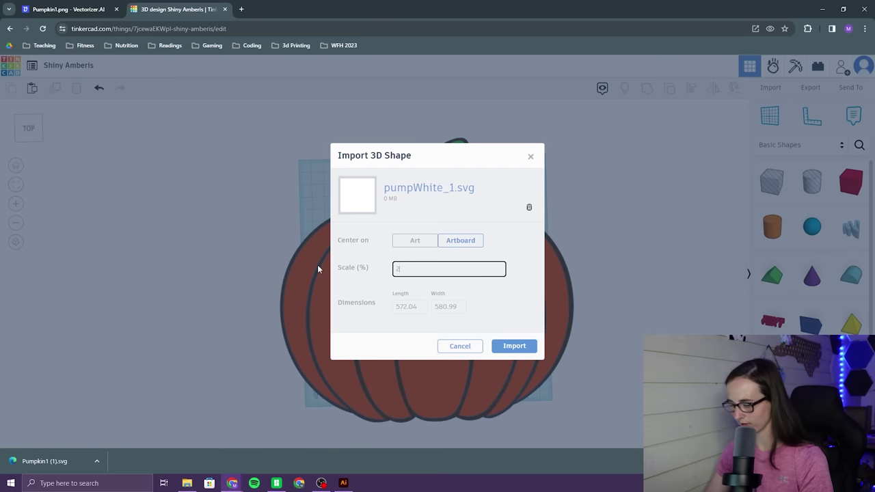
key(Return)
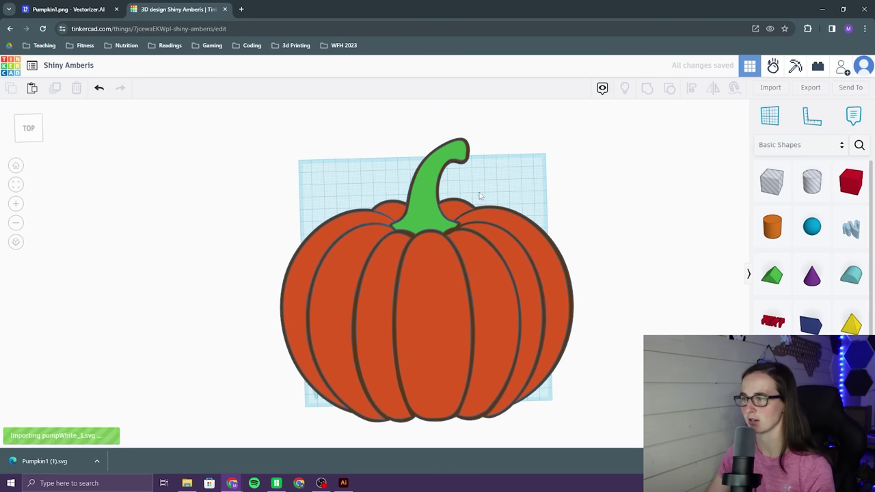
Step: Color the imported highlights white and move them into place on the stem and the pumpkin's body
click(483, 207)
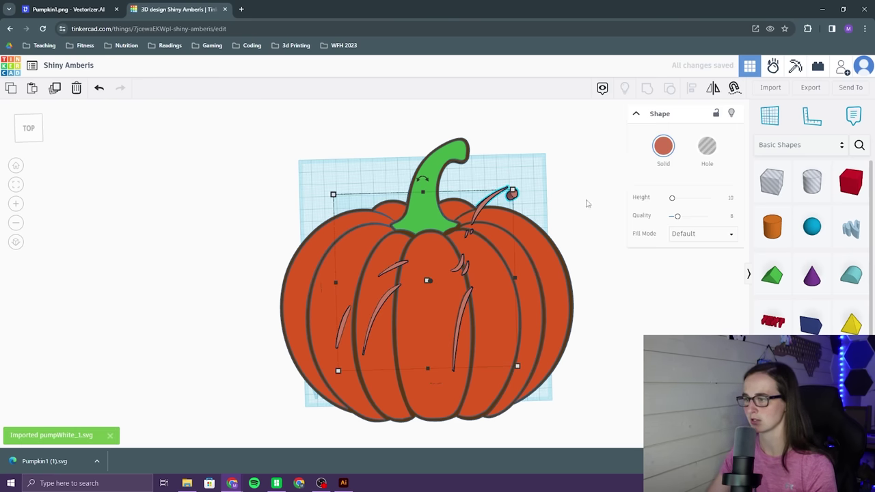
click(663, 146)
click(623, 195)
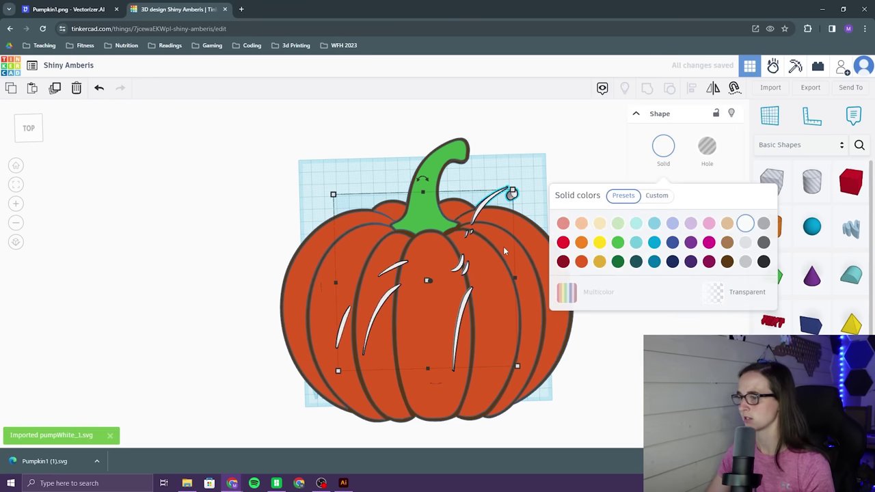
drag(480, 215, 478, 190)
right_drag(479, 190, 477, 240)
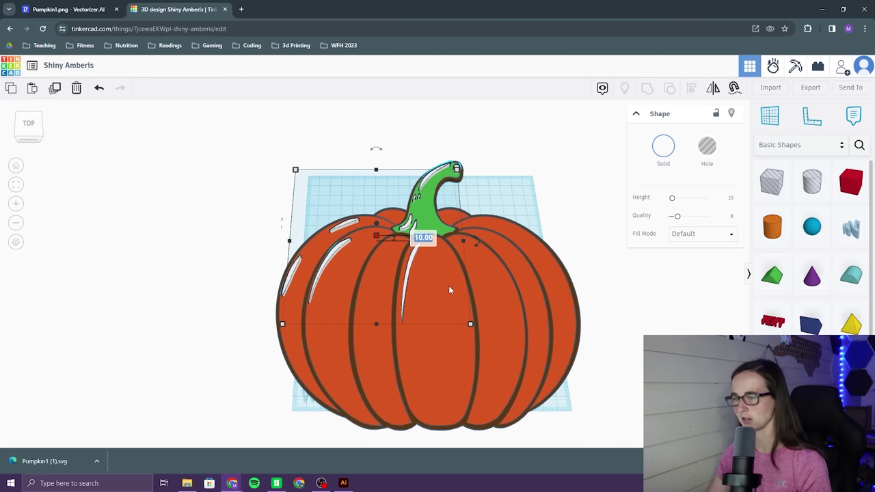
key(Escape)
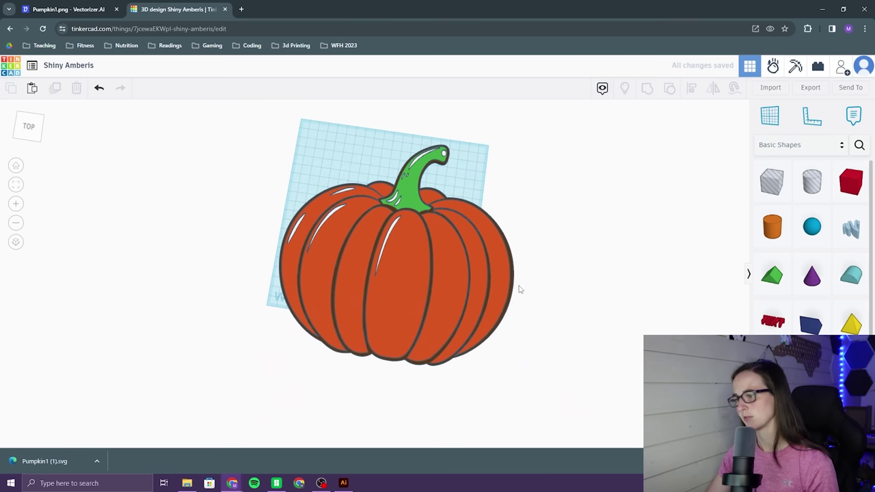
Step: Add the saved nameplate cutout and nameplate rod from Your Creations beside the pumpkin
click(786, 145)
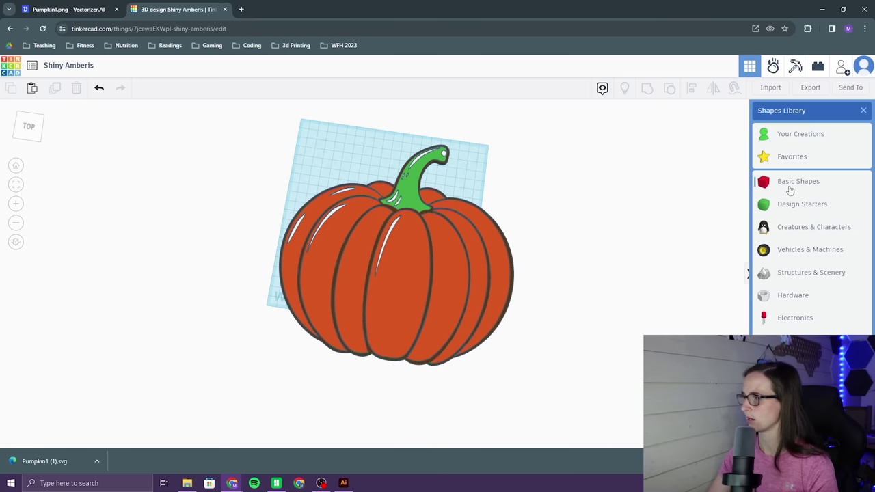
click(795, 134)
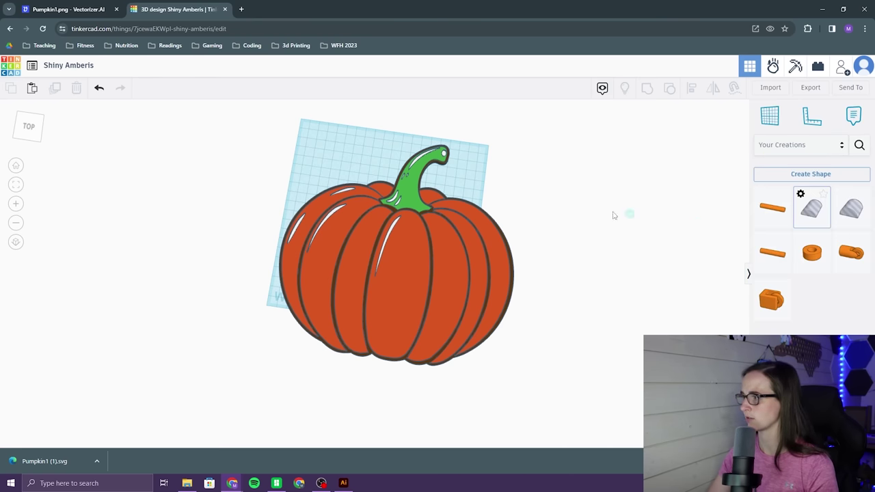
drag(613, 215, 547, 213)
right_drag(547, 213, 106, 155)
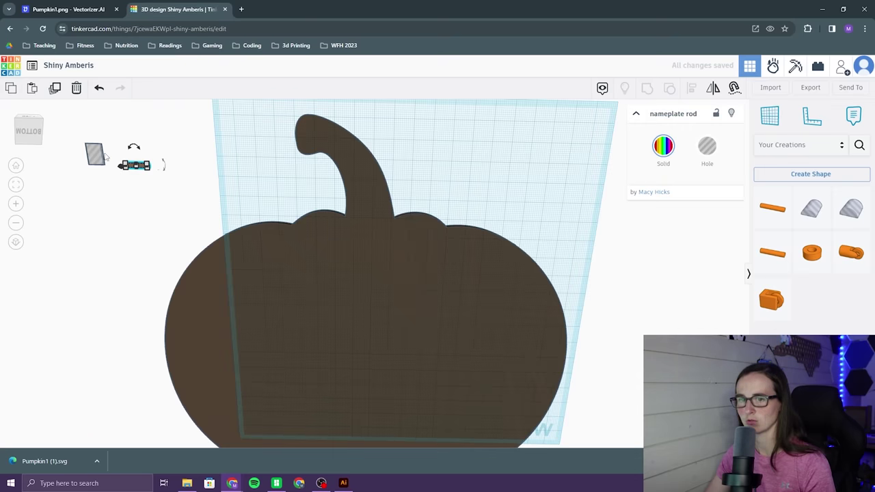
Step: Place nameplate cutout copies on the pumpkin's back at both shoulders and the stem tip, and group them with the backing
drag(103, 155, 262, 231)
key(ctrl+d)
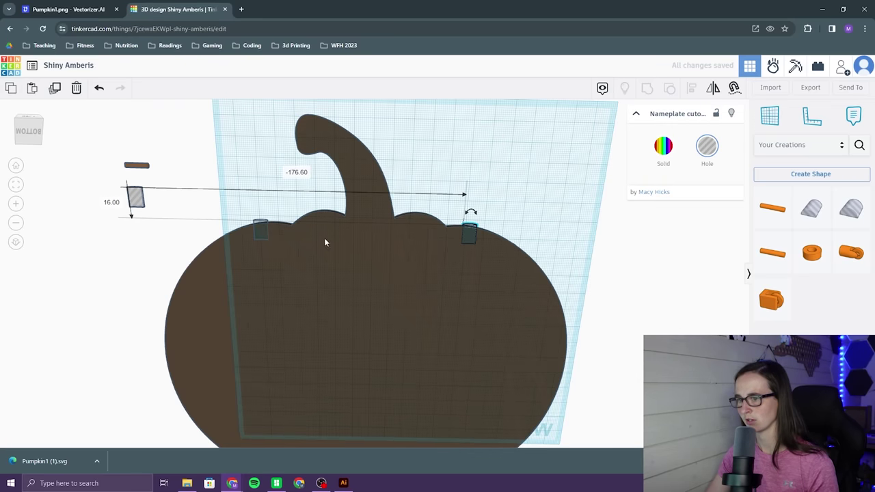
alt+drag(134, 202, 312, 125)
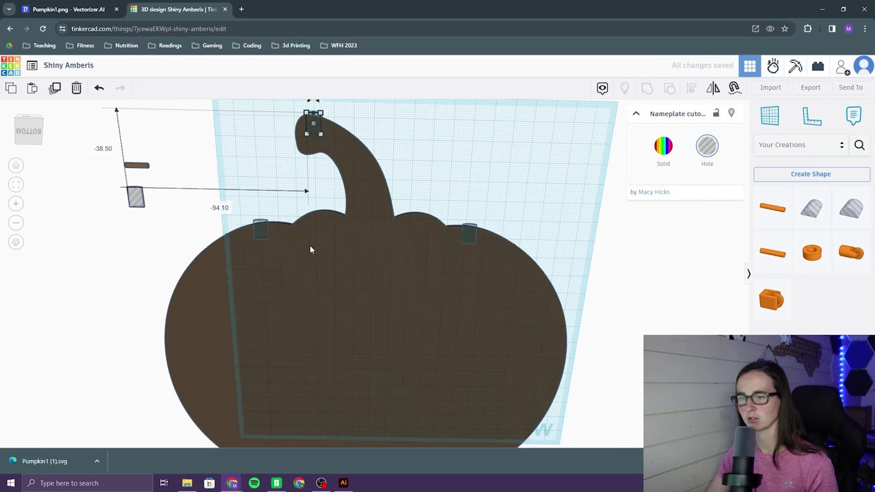
scroll(309, 245, up, 3)
shift+click(214, 218)
key(ctrl+a)
key(ctrl+g)
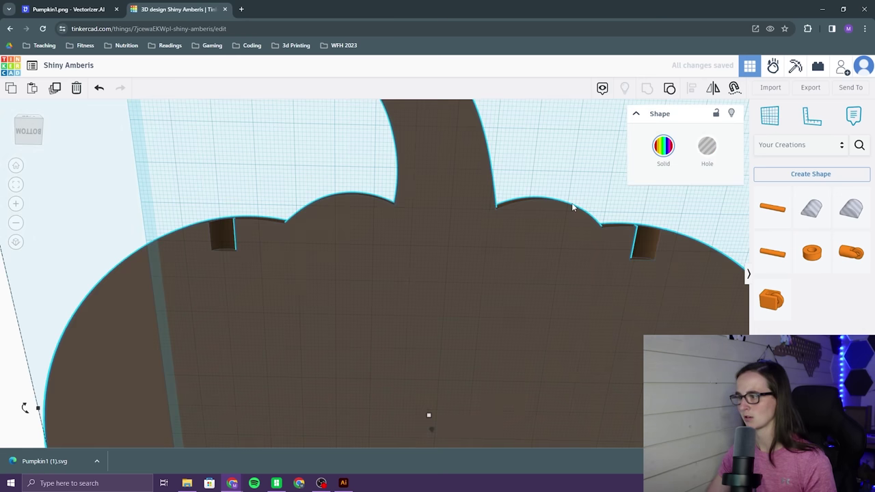
Step: Place nameplate rod copies across the three cutouts on the pumpkin's back and group them with the backing
scroll(438, 225, down, 3)
right_drag(499, 193, 230, 192)
drag(203, 169, 374, 124)
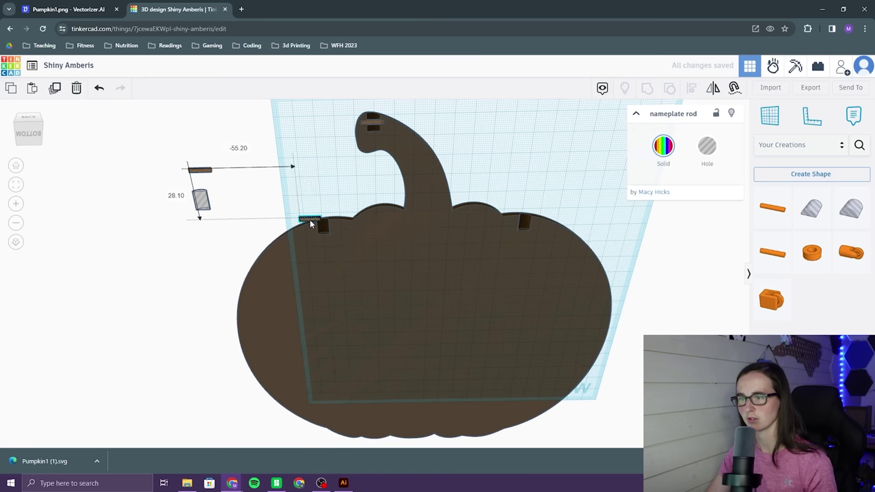
click(323, 225)
shift+click(372, 122)
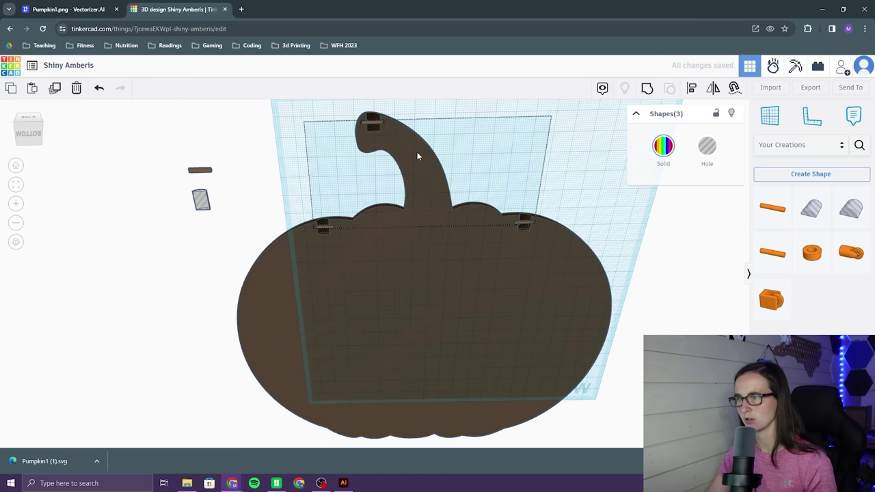
shift+click(417, 152)
key(ctrl+g)
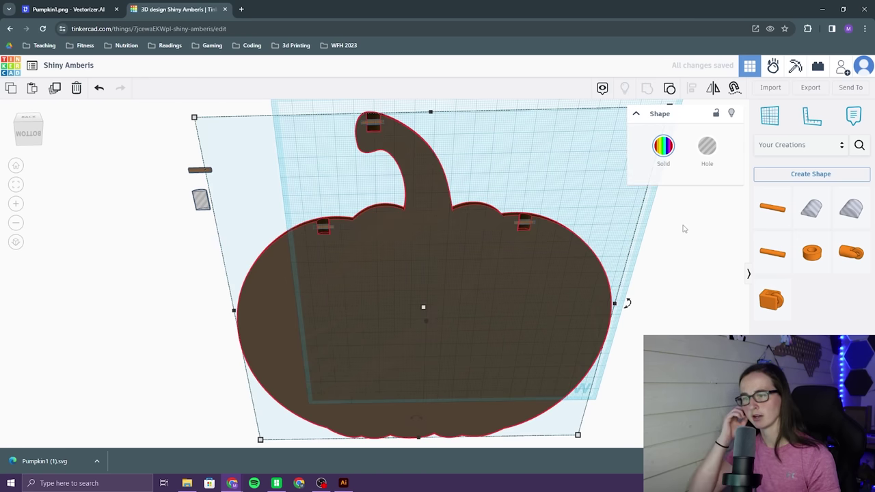
Step: Export the grouped backing as Shiny Amberis.stl and load it onto the plate of a new Bambu Studio project
key(f)
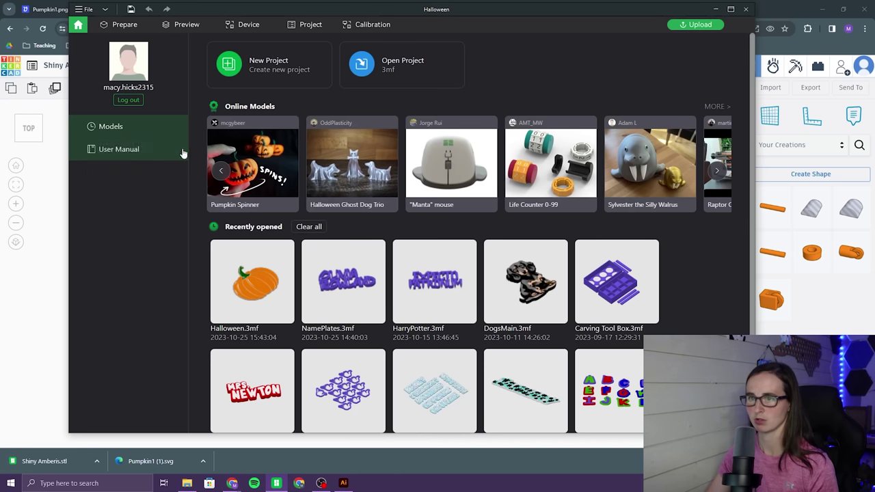
click(265, 65)
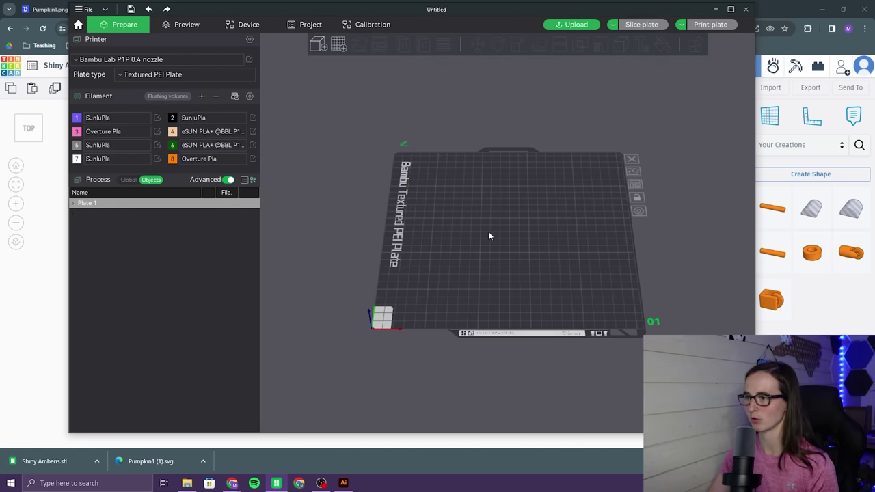
drag(44, 461, 476, 249)
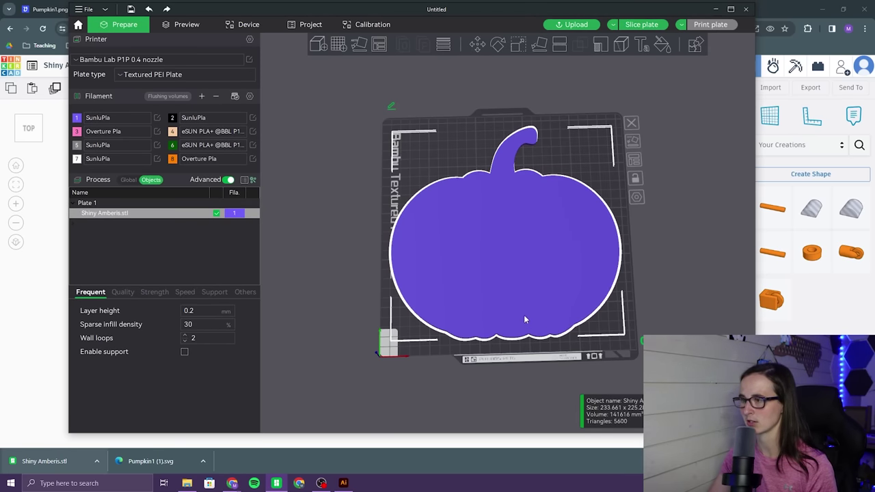
Step: Switch back to the Tinkercad pumpkin design in the browser
click(10, 351)
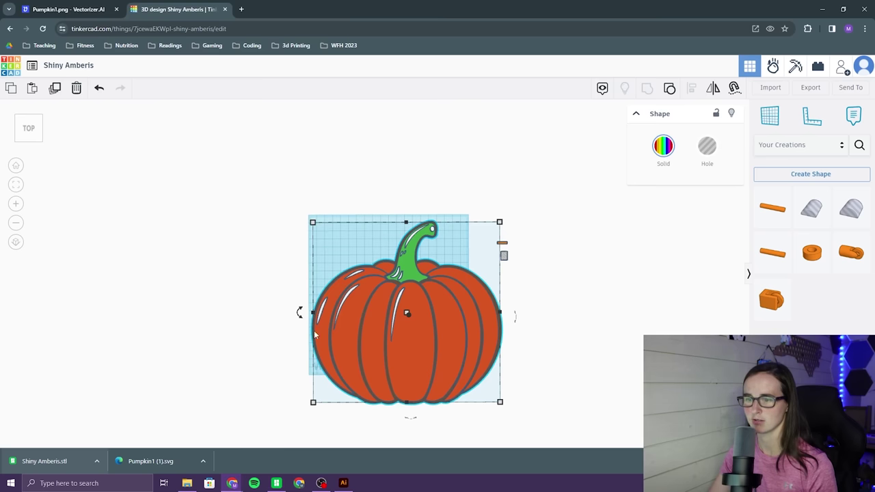
Step: Export the pumpkin's red body on its own as an STL file
click(377, 331)
click(814, 87)
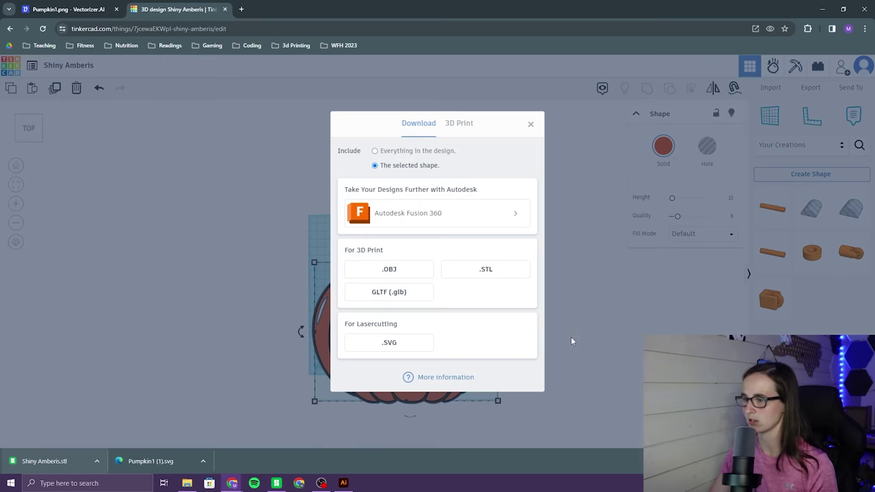
click(485, 269)
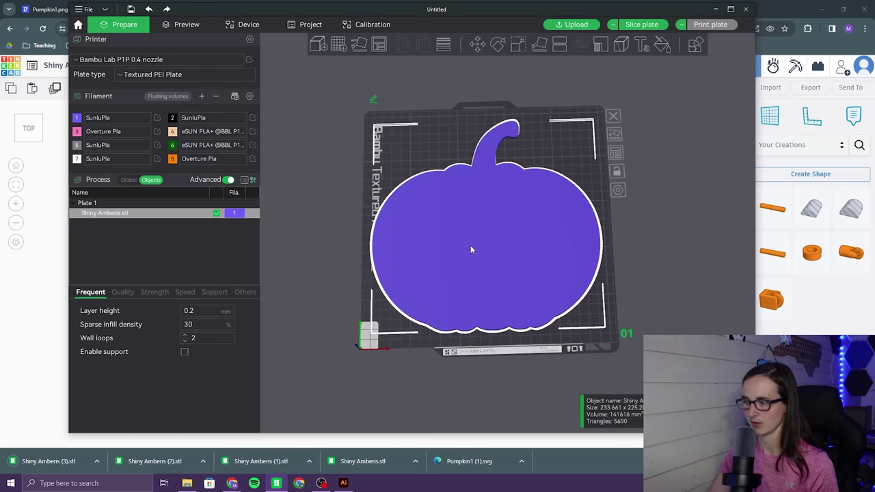
Step: Switch to Bambu Studio and load Shiny Amberis (1).stl as an added part of the pumpkin backing
right_click(470, 246)
mouse_move(497, 322)
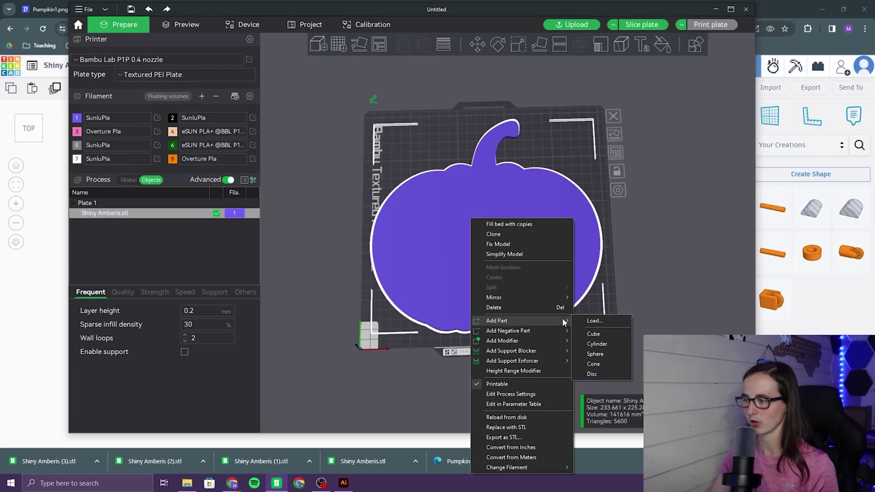
click(593, 321)
click(194, 102)
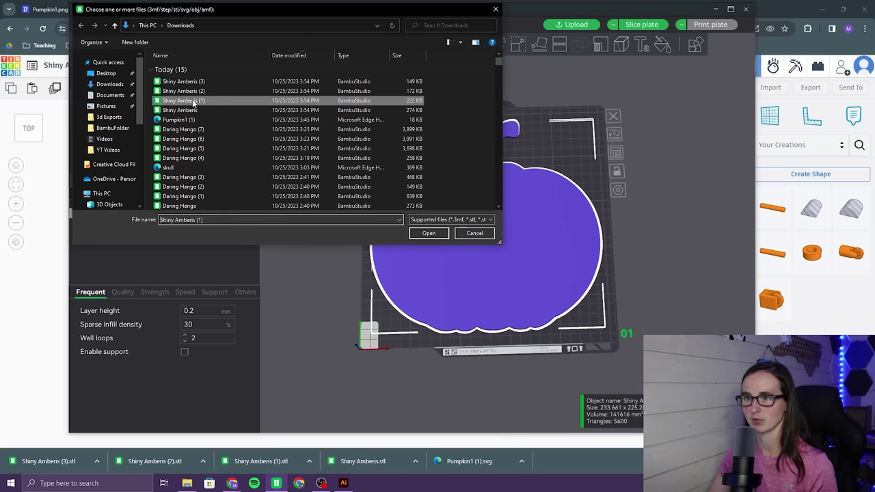
click(428, 233)
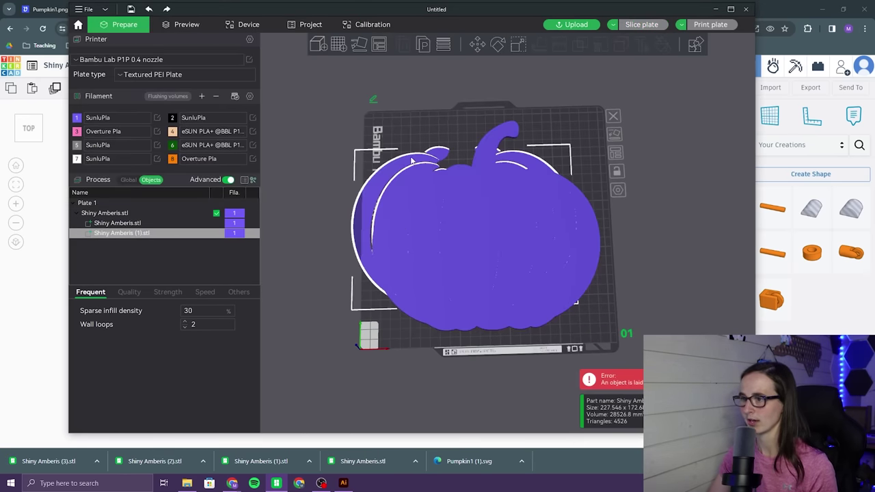
Step: Assign filament 8 to the Shiny Amberis (1).stl body part
right_click(226, 237)
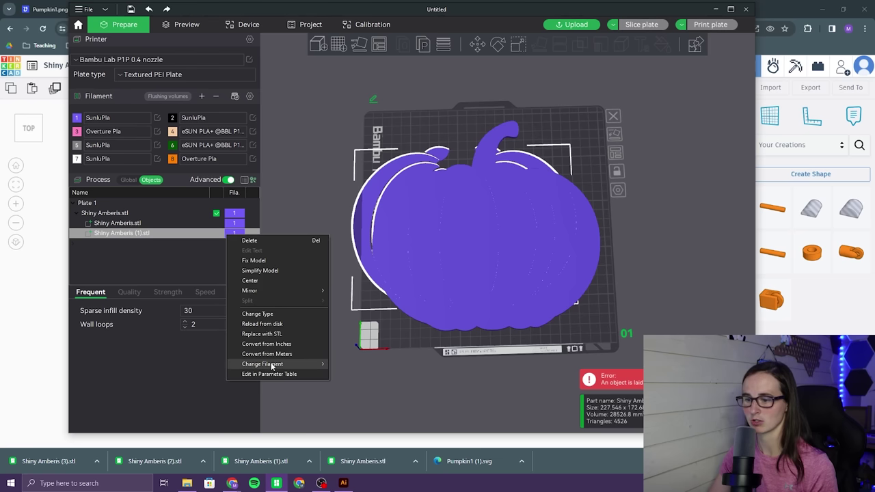
mouse_move(264, 363)
click(355, 448)
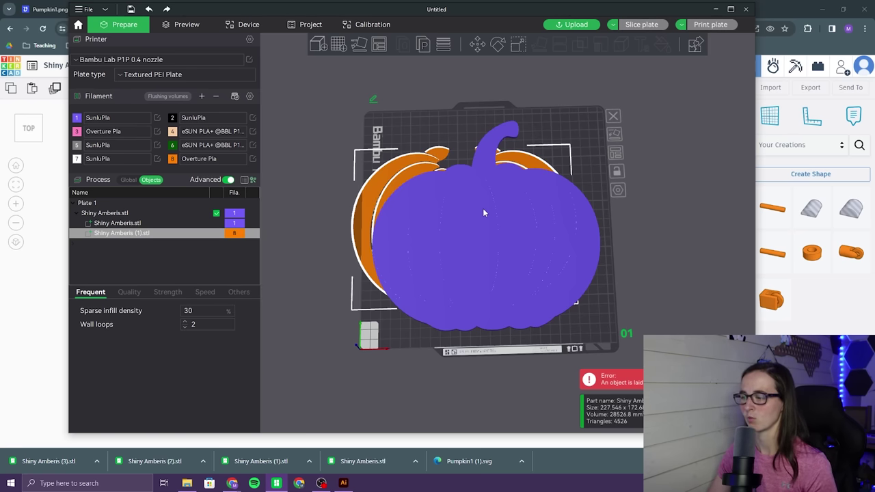
Step: Raise the orange body part above the backing by setting its Z position to 2.50 mm
click(490, 222)
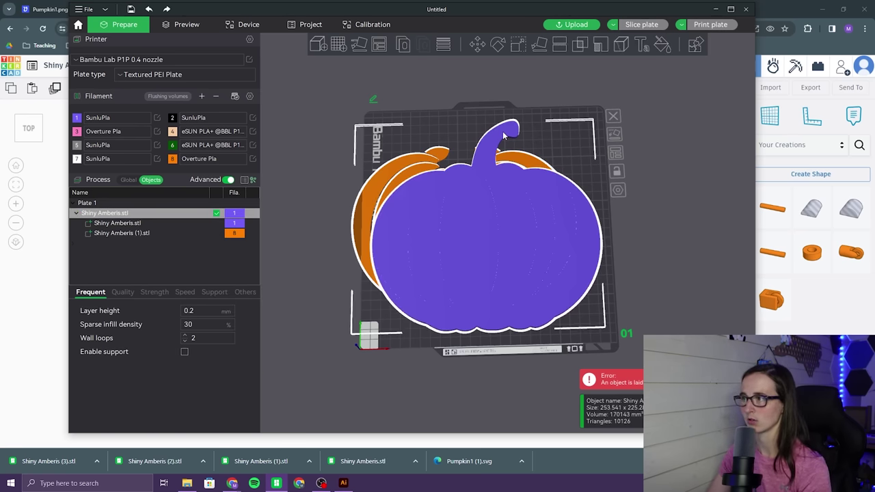
click(477, 45)
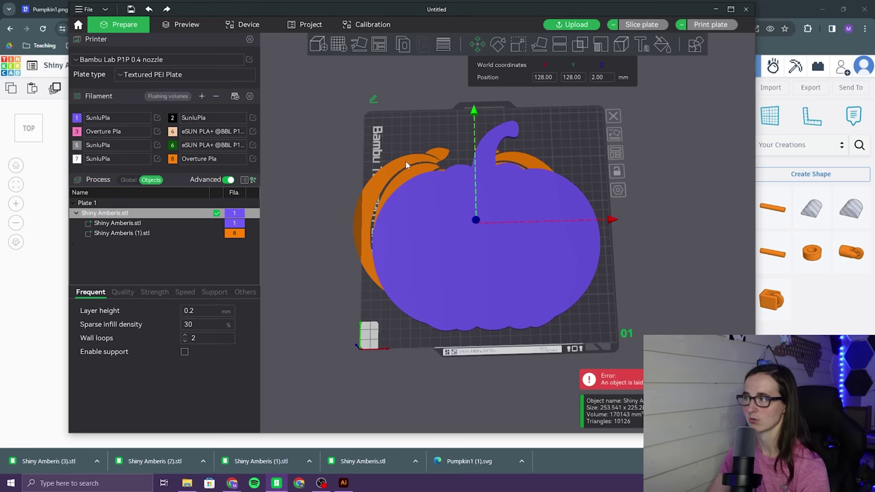
click(200, 234)
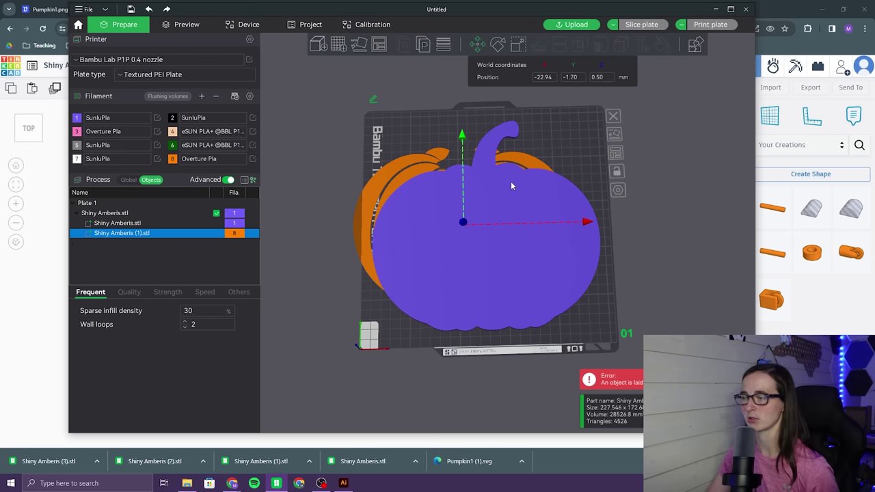
click(595, 77)
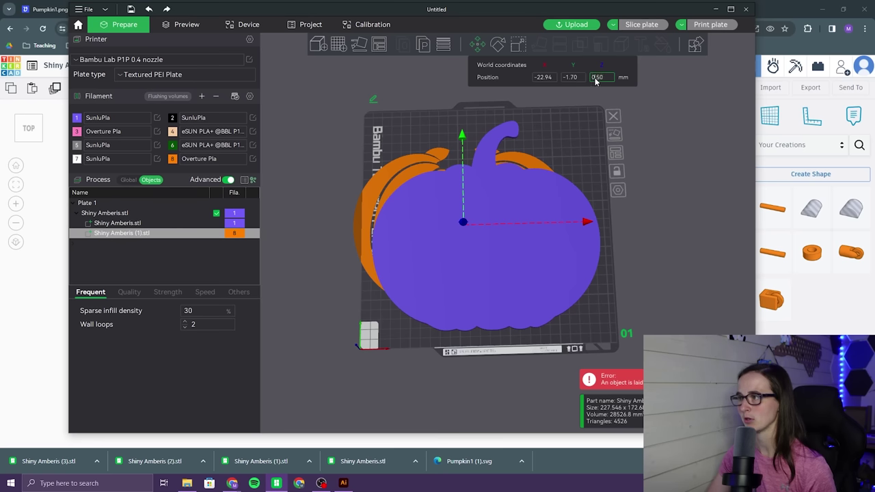
text(2)
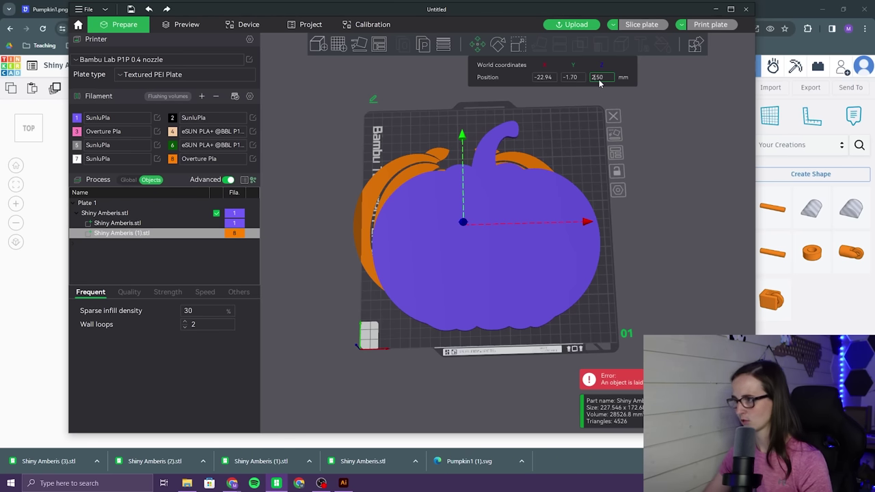
key(Return)
click(503, 229)
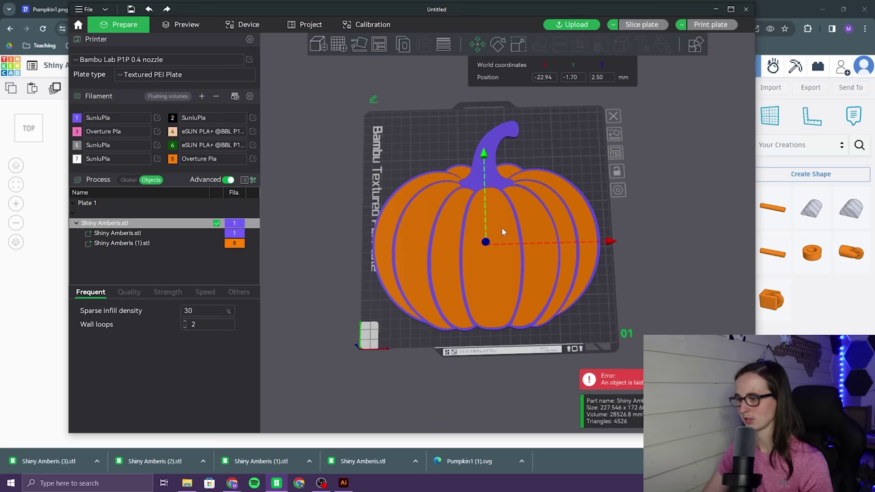
Step: Add Shiny Amberis (3).stl as the stem part of the pumpkin and set its Z position to 2.50 mm
right_click(487, 179)
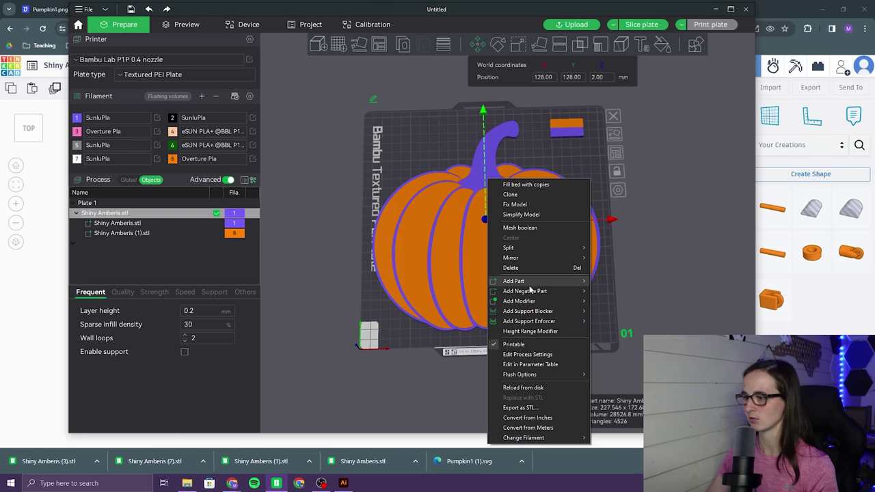
mouse_move(540, 280)
click(611, 282)
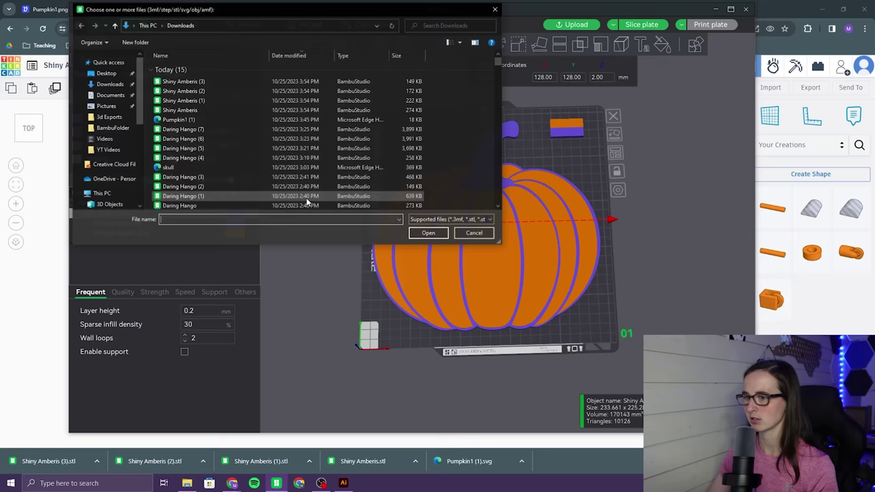
click(185, 82)
click(430, 234)
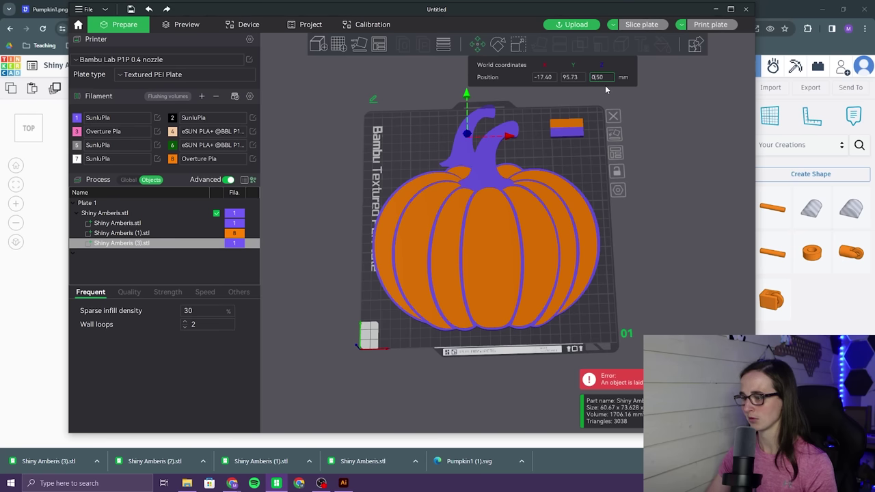
text(2.)
key(Return)
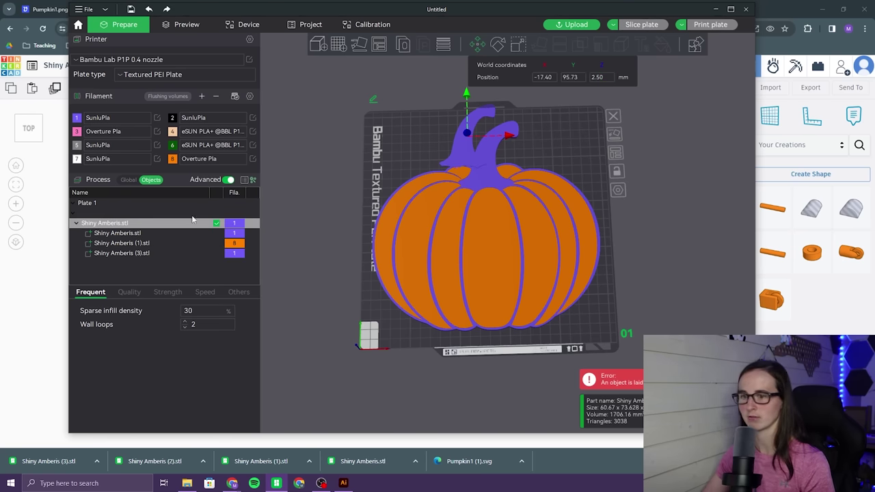
Step: Assign filament 6 to the Shiny Amberis (3).stl stem part
click(231, 254)
right_click(231, 254)
mouse_move(280, 381)
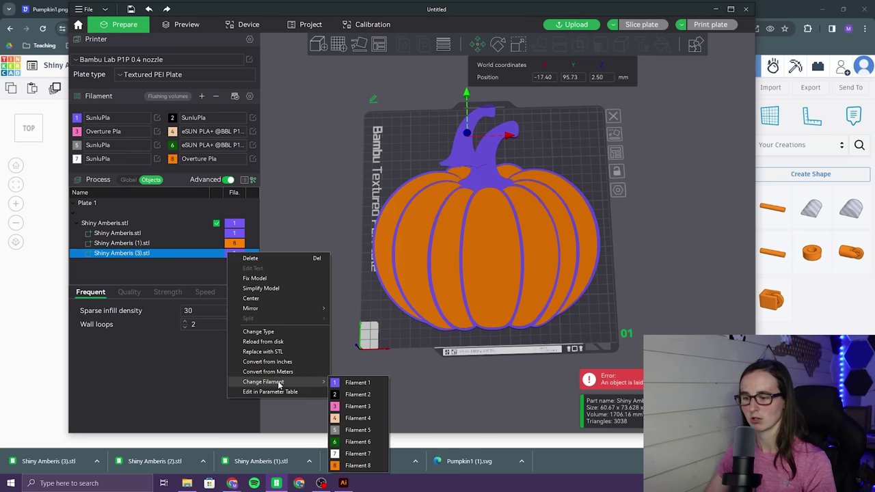
click(358, 442)
click(527, 214)
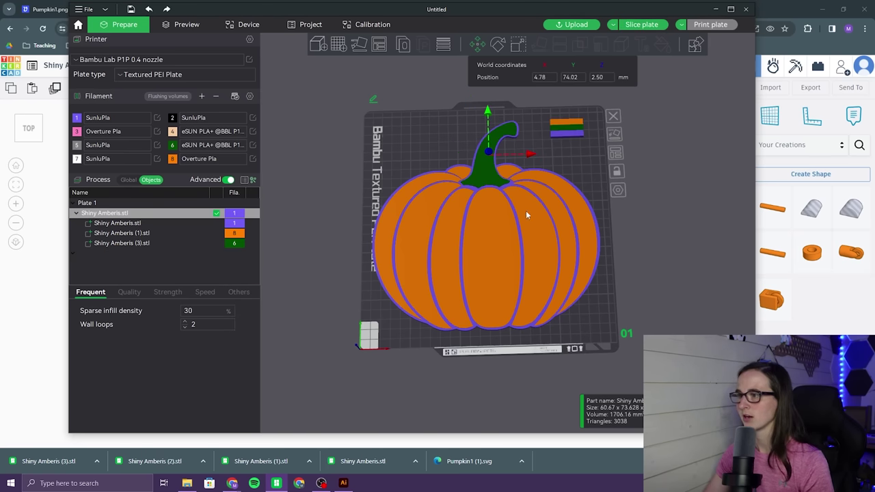
Step: Add Shiny Amberis (2).stl, the highlight shapes, as another part of the pumpkin
right_click(527, 213)
mouse_move(567, 311)
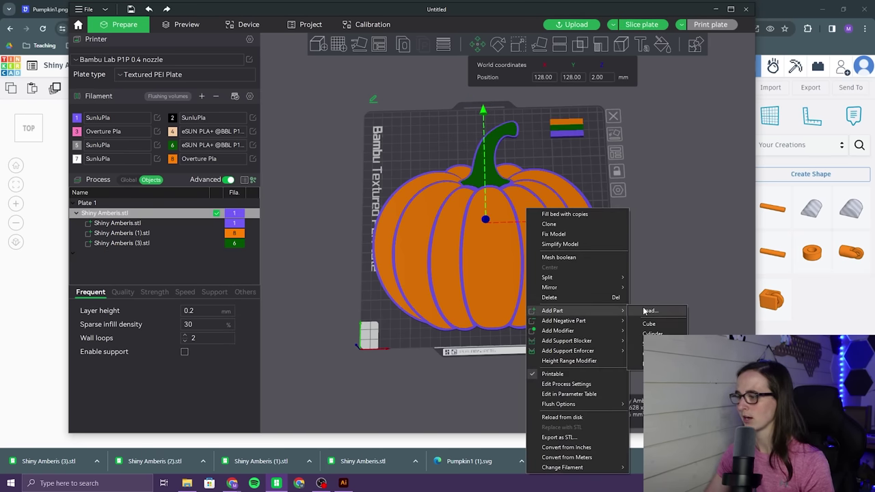
click(645, 311)
click(430, 234)
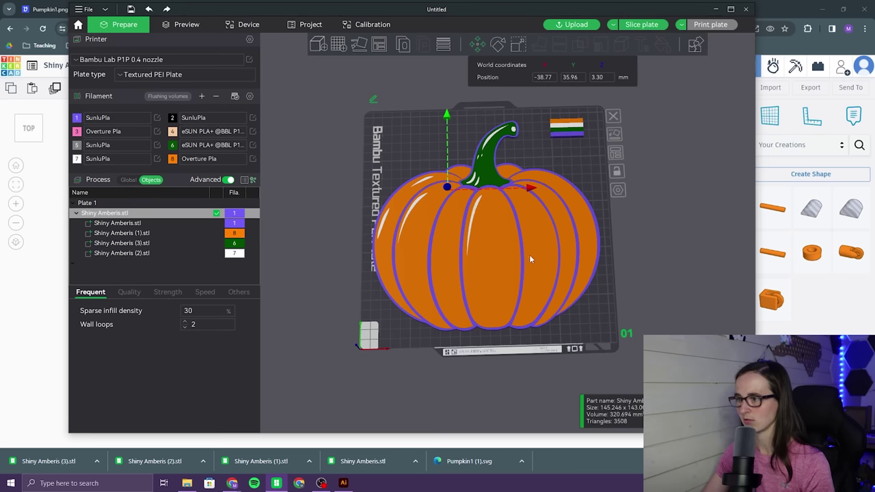
Step: Assign filament 4 to the Shiny Amberis.stl backing part and slice the plate
scroll(533, 256, up, 5)
click(203, 223)
right_click(205, 223)
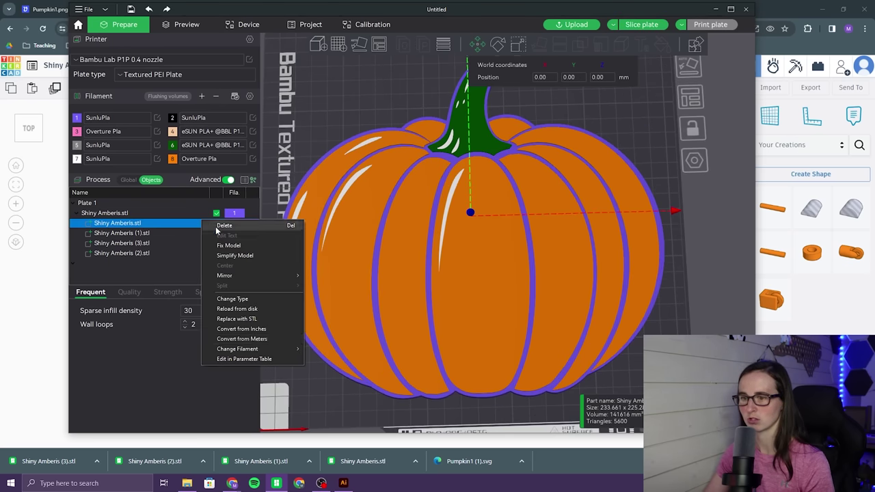
click(328, 379)
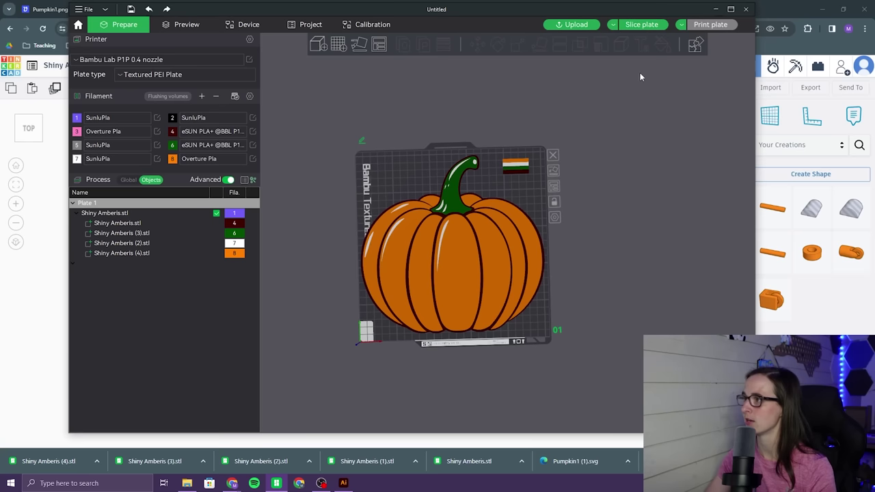
click(641, 24)
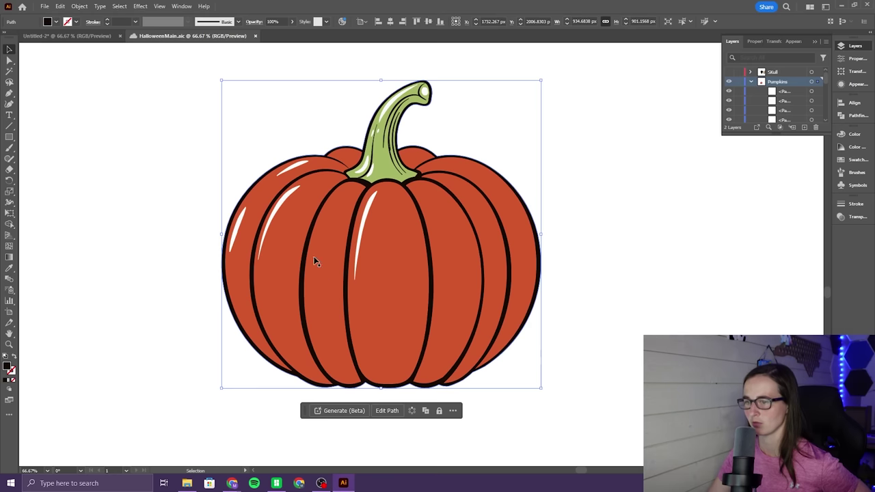
Step: Switch to the skull artwork in Illustrator and send its black outline shape to export
alt+scroll(220, 175, down, 4)
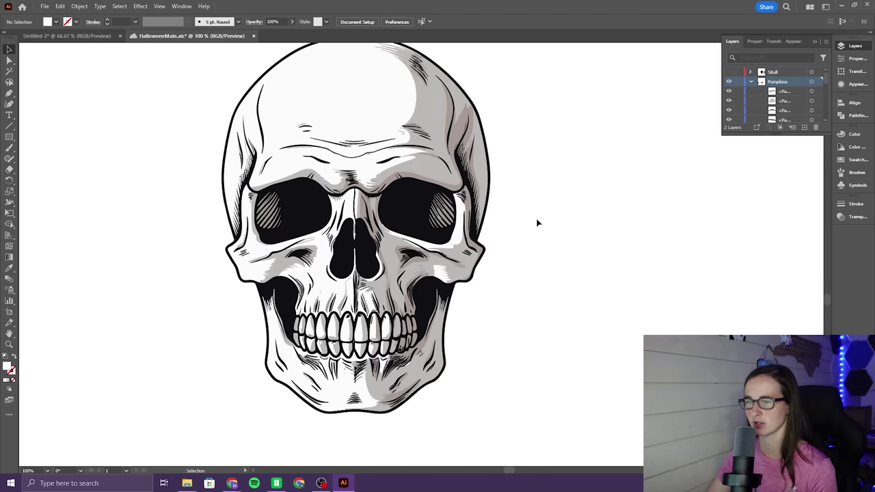
click(485, 141)
right_click(524, 155)
click(554, 417)
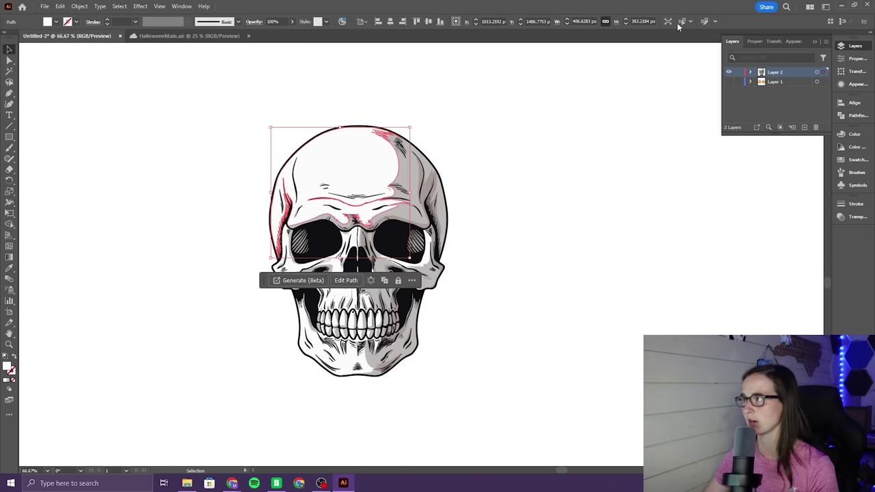
Step: Select all matching white shapes of the skull for export, and name the grey shapes' SVG asset skullGrey
click(679, 24)
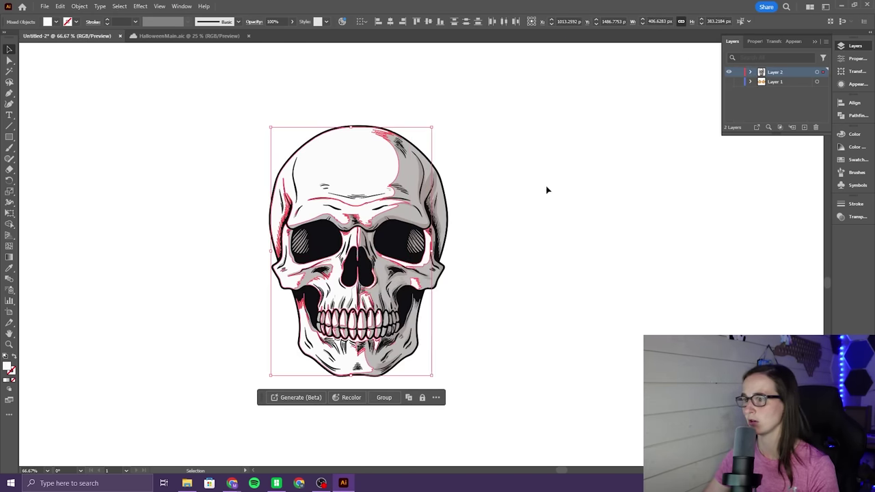
right_click(498, 248)
click(445, 430)
double_click(375, 221)
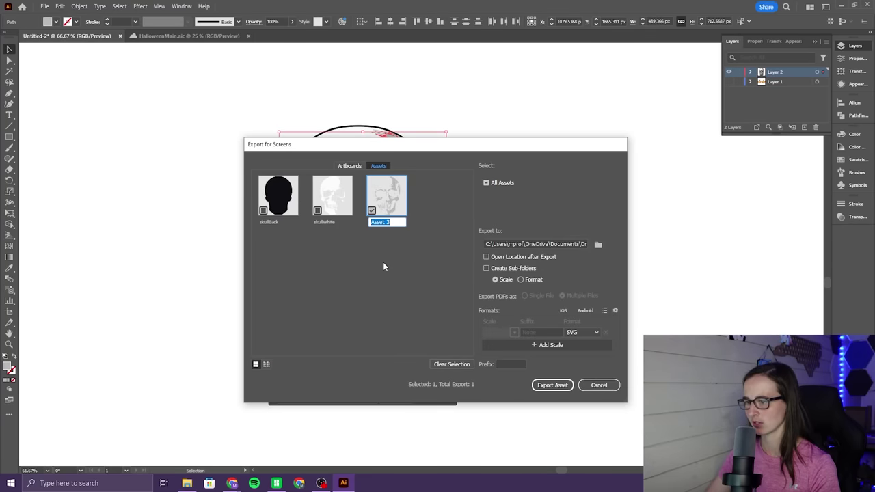
text(skullGrey)
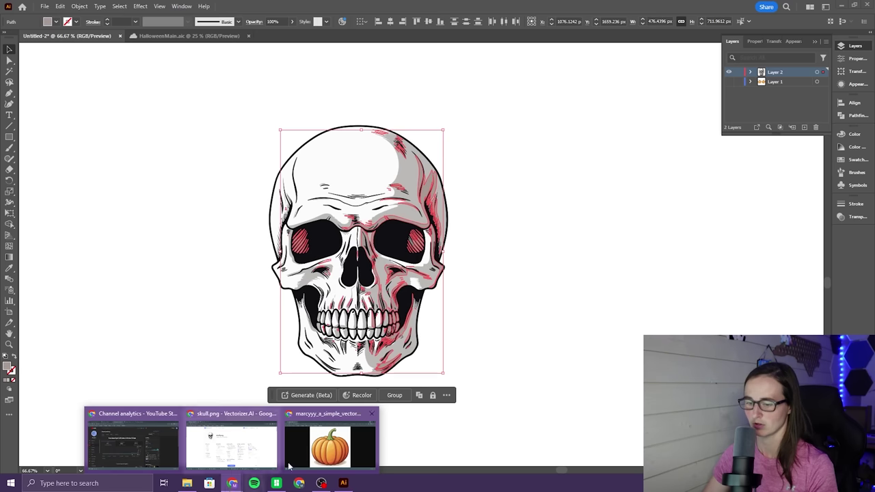
Step: Switch to the Daring Hango skull design in Tinkercad and view the assembled skull up close
click(233, 445)
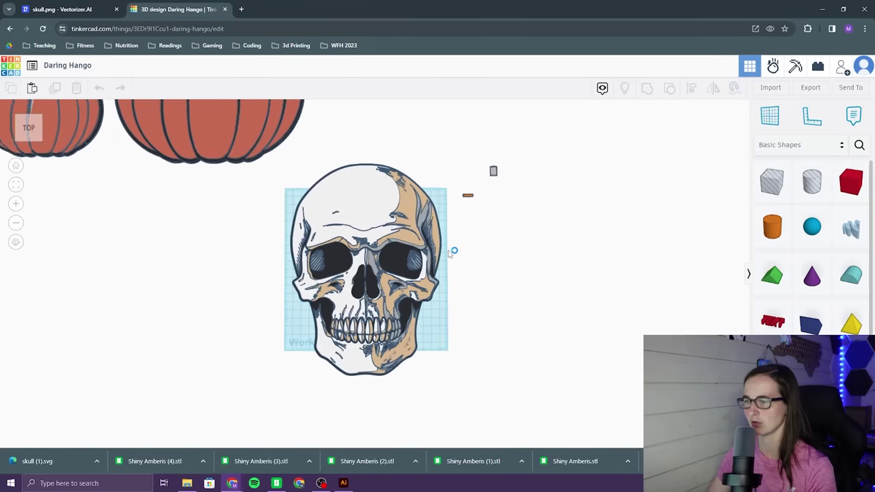
scroll(453, 250, up, 3)
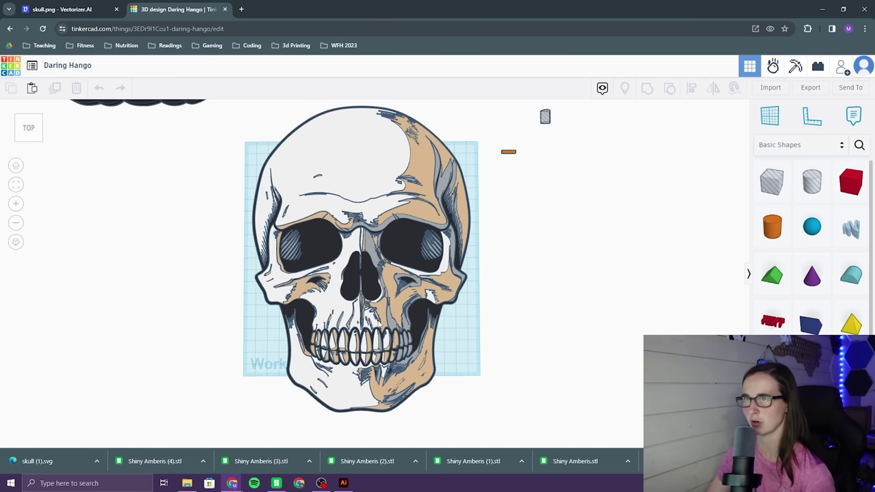
Step: Switch back to Bambu Studio and load Daring Hango (8).stl, the skull backing, onto plate 2
key(alt+Tab)
middle_drag(606, 272, 521, 283)
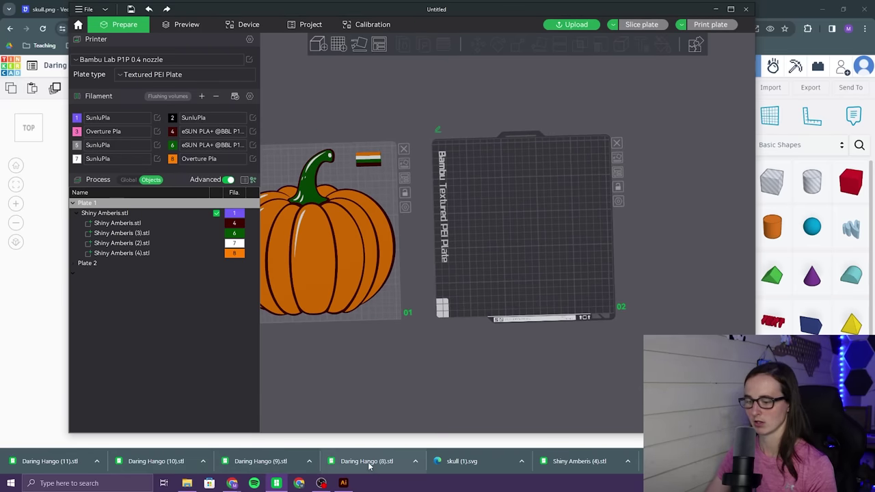
drag(366, 461, 531, 257)
scroll(532, 257, up, 5)
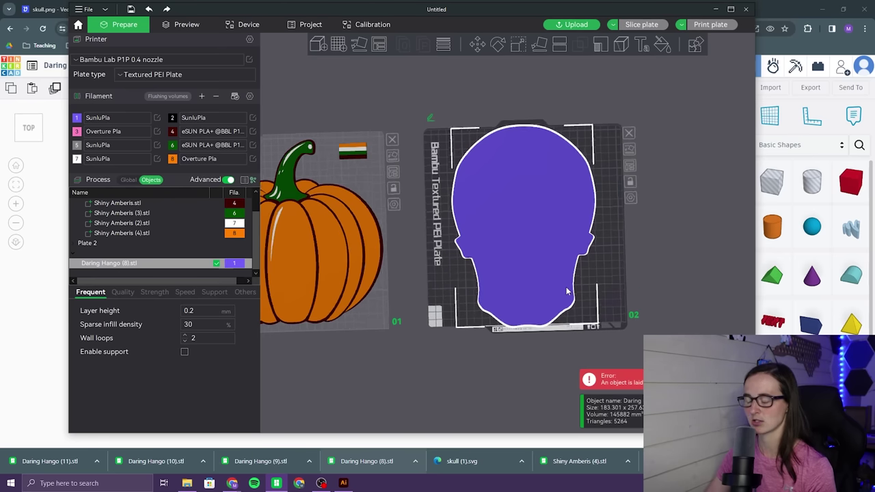
scroll(489, 315, down, 2)
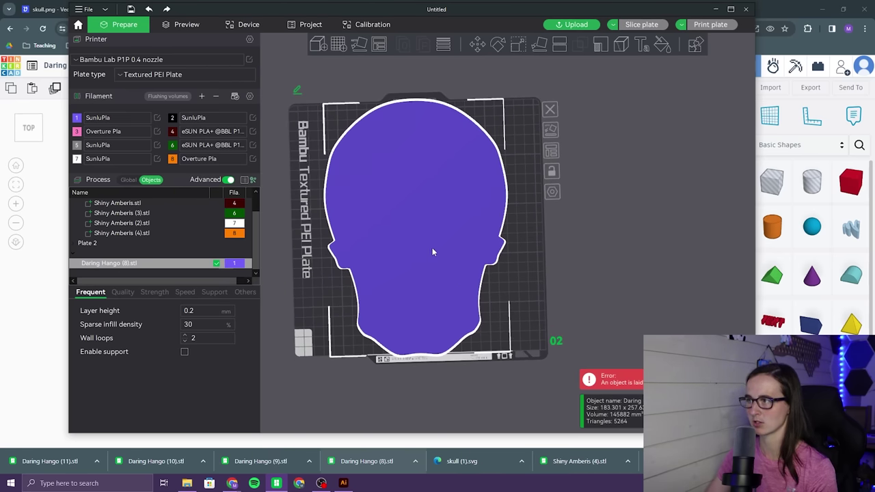
Step: Add Daring Hango (9).stl to the skull backing as a part on filament 7, raised to Z 2.70 mm
right_click(385, 249)
mouse_move(444, 319)
click(509, 319)
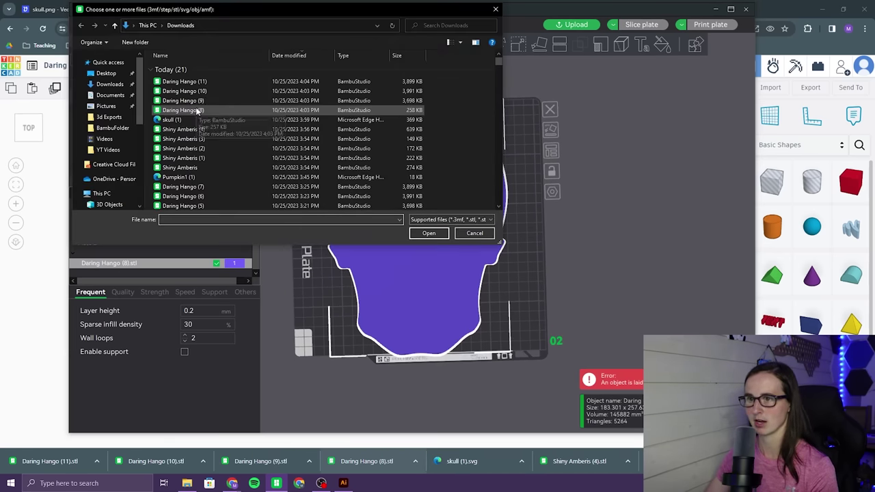
click(184, 101)
click(428, 233)
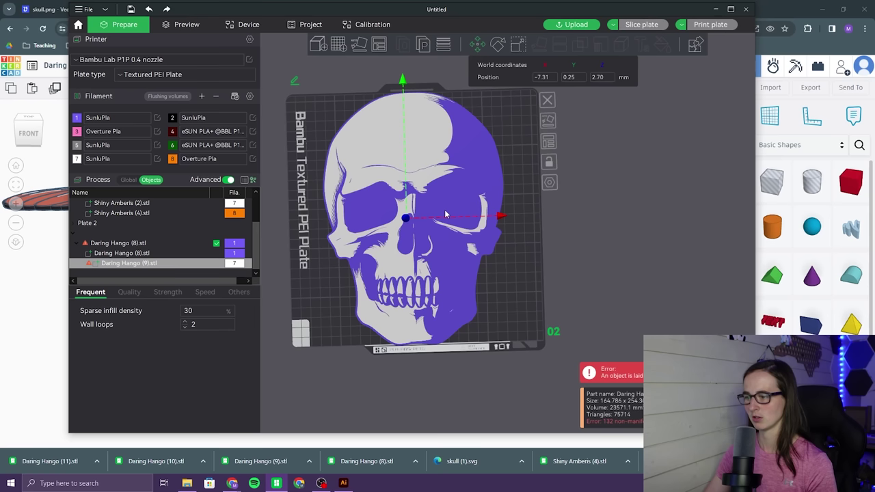
Step: Add Daring Hango (10).stl to the skull as another part and assign filament 5 to it
right_click(476, 233)
mouse_move(506, 318)
click(594, 318)
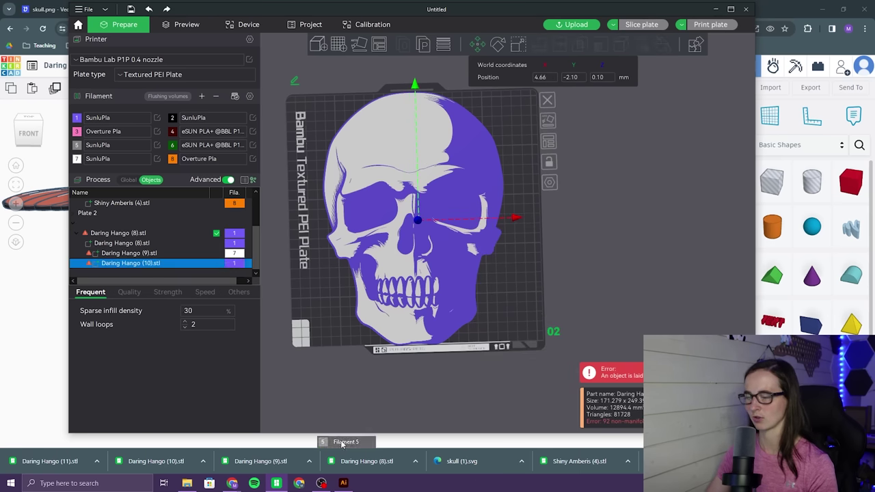
click(411, 272)
Step: Add Daring Hango (11).stl to the skull as a part and assign filament 4 to it
right_click(438, 266)
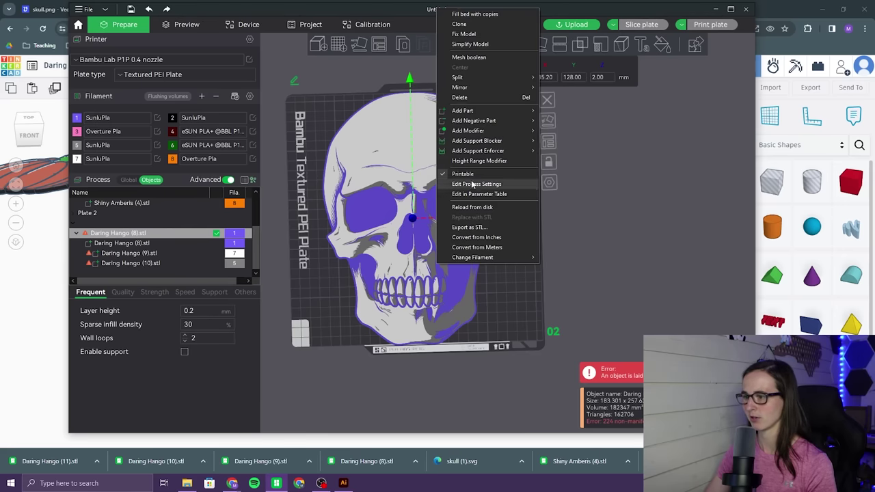
click(230, 270)
key(4)
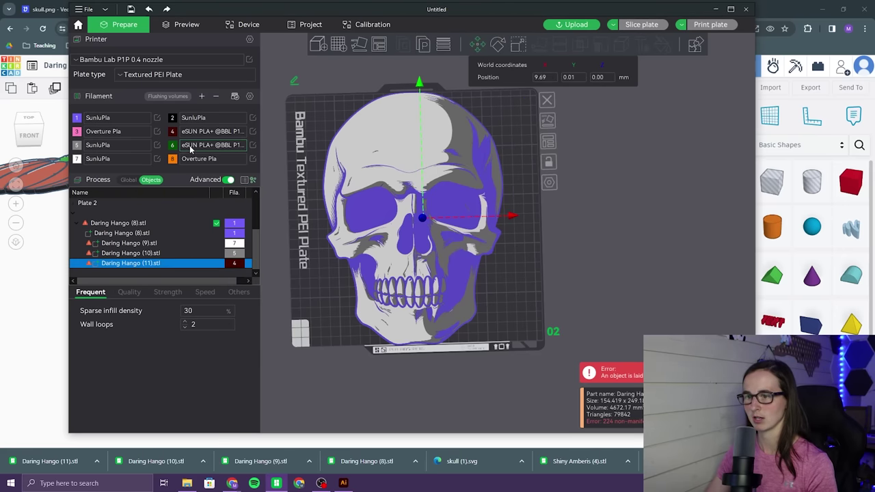
Step: Change the color of filament 4 to light tan and raise the Daring Hango (11).stl part to Z 2.80 mm
click(172, 131)
click(92, 71)
click(91, 144)
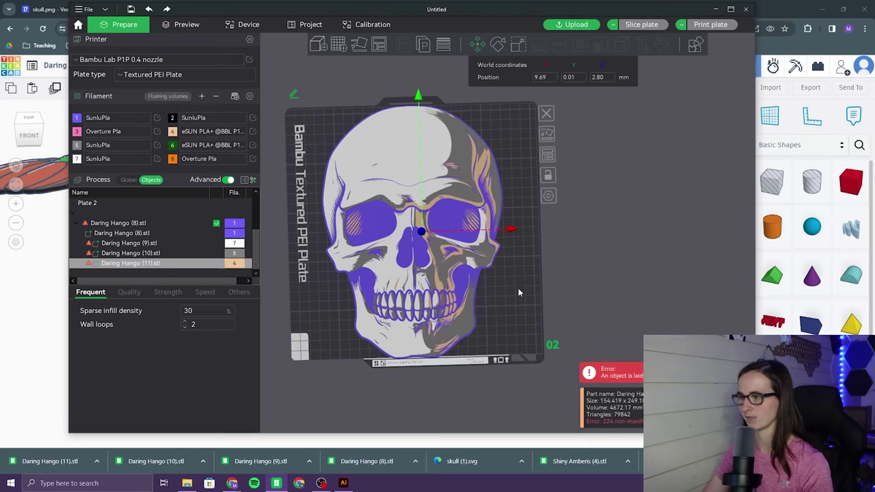
Step: Assign black filament 2 to the skull's backing part, Daring Hango (8).stl, and check the colors up close
scroll(518, 287, up, 2)
scroll(450, 174, up, 4)
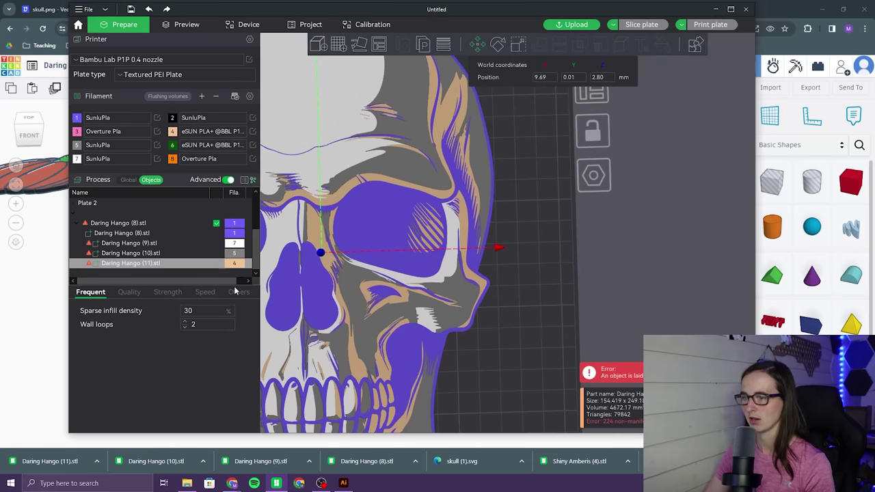
right_click(210, 236)
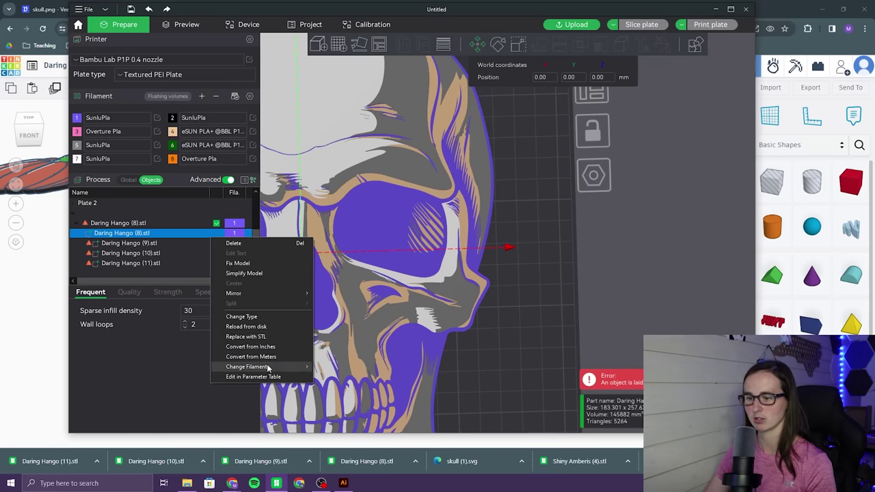
click(383, 392)
scroll(522, 247, down, 3)
scroll(504, 253, up, 2)
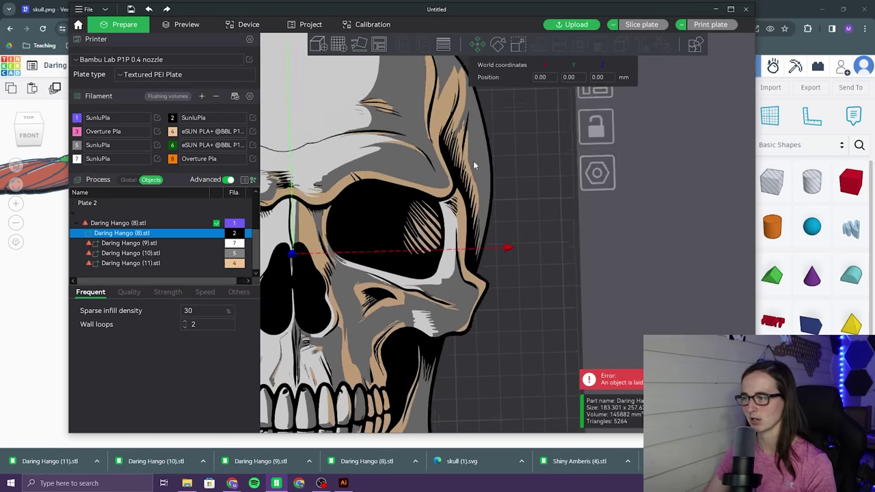
Step: Rotate the whole skull diagonally on plate 2 and slice the plate
click(473, 161)
scroll(472, 161, down, 5)
key(r)
drag(613, 275, 564, 399)
click(642, 25)
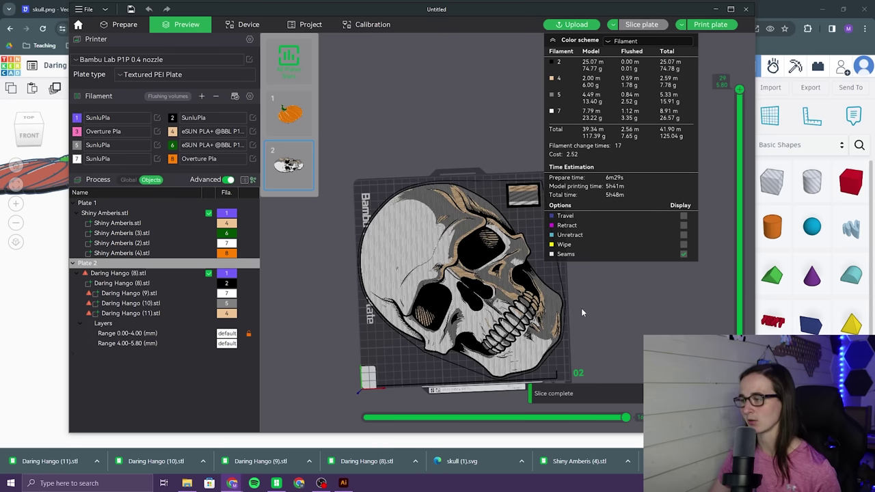
Step: Return from the sliced preview to the plate layout and look over the assembled bat on plate 4
key(Tab)
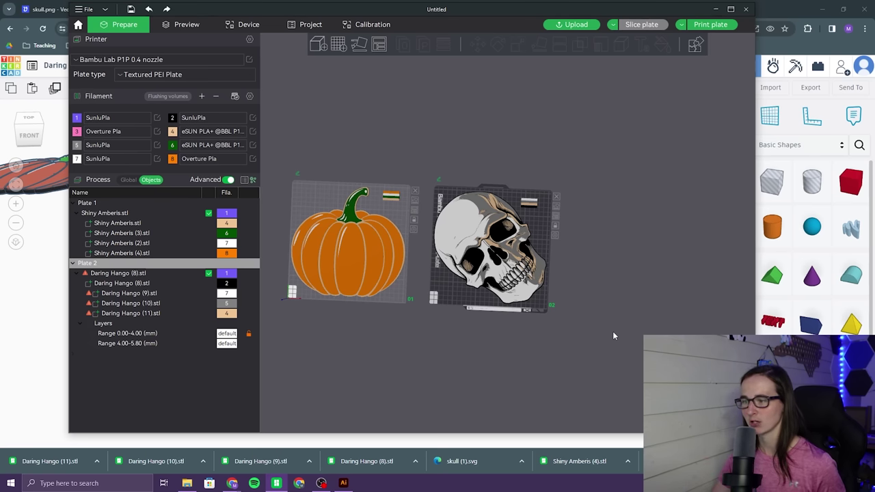
key(Tab)
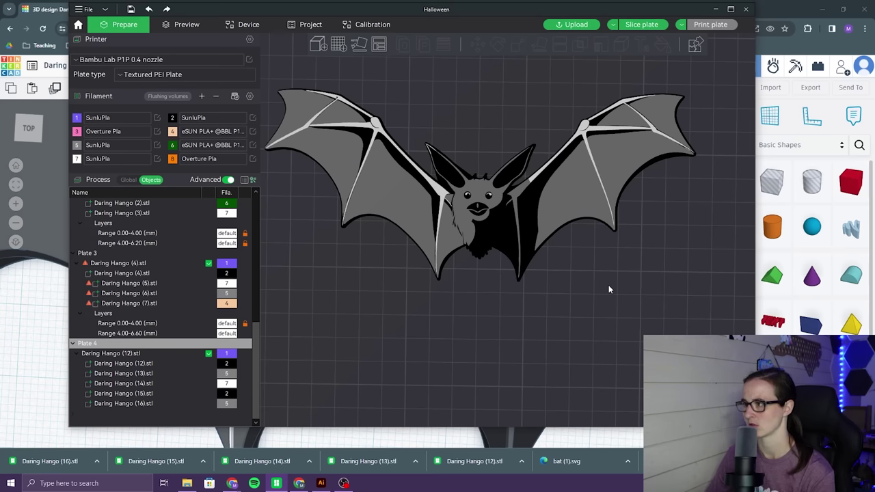
scroll(607, 284, down, 5)
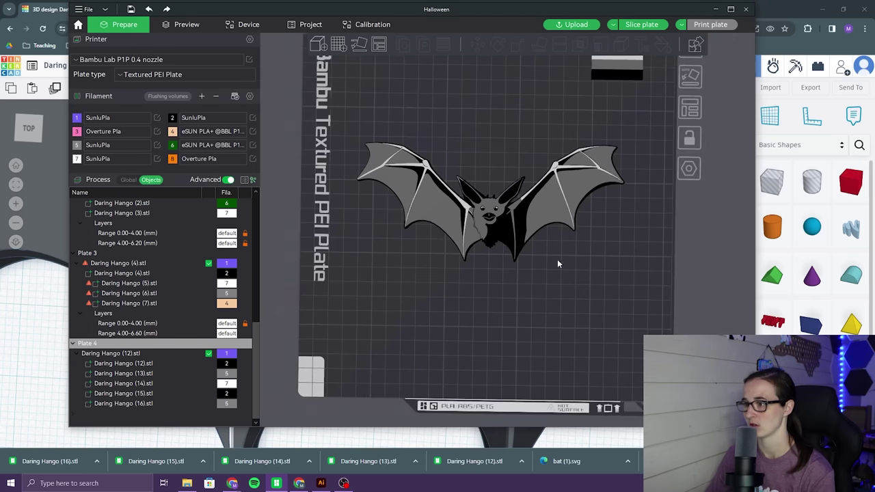